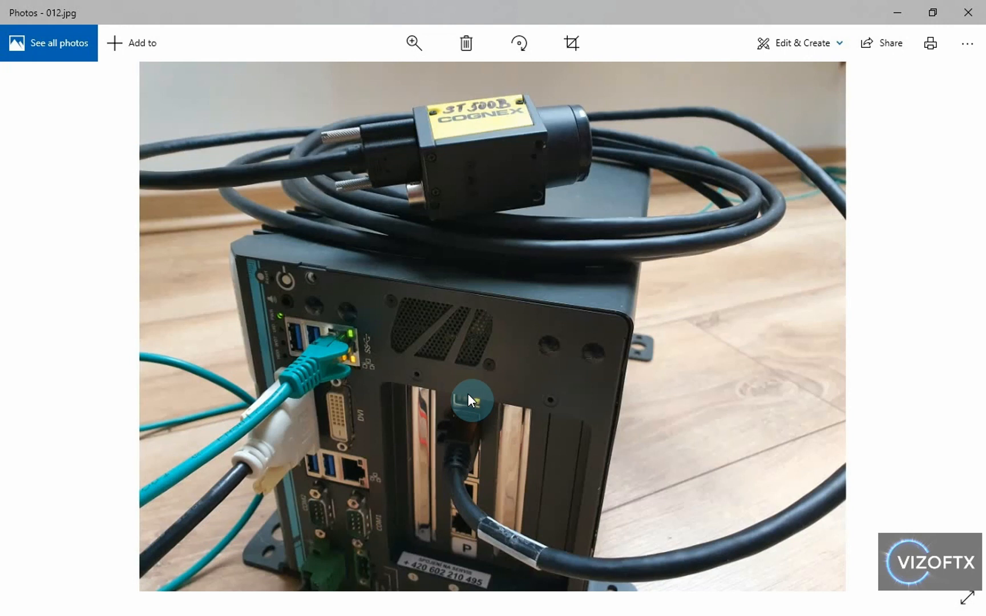
- Browse the photos from 012.jpg onward, viewing the NETGEAR switch, SFP+ card and SFP+ module, and return to earlier photos
key(Right)
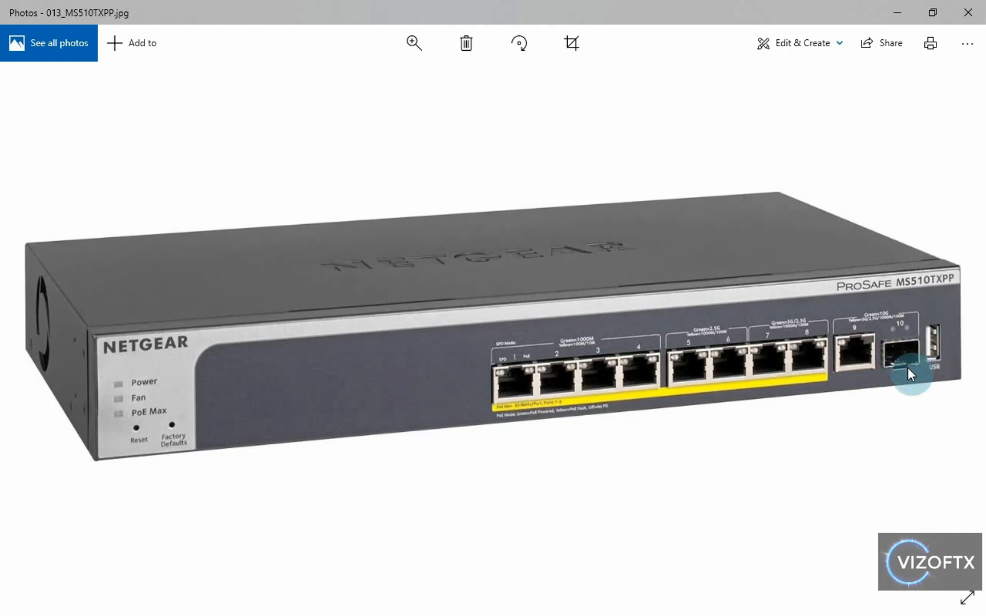
key(Right)
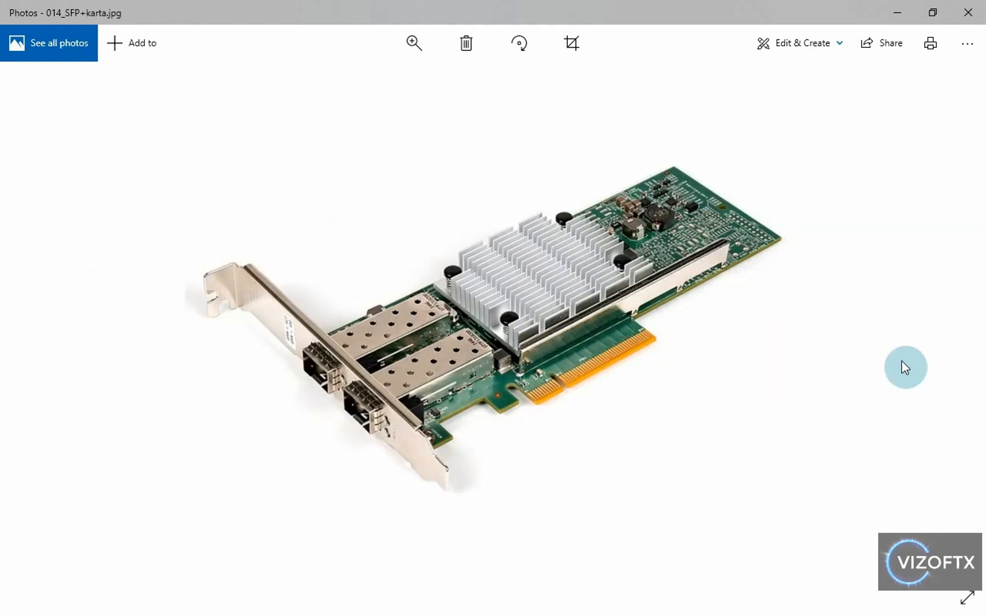
key(Right)
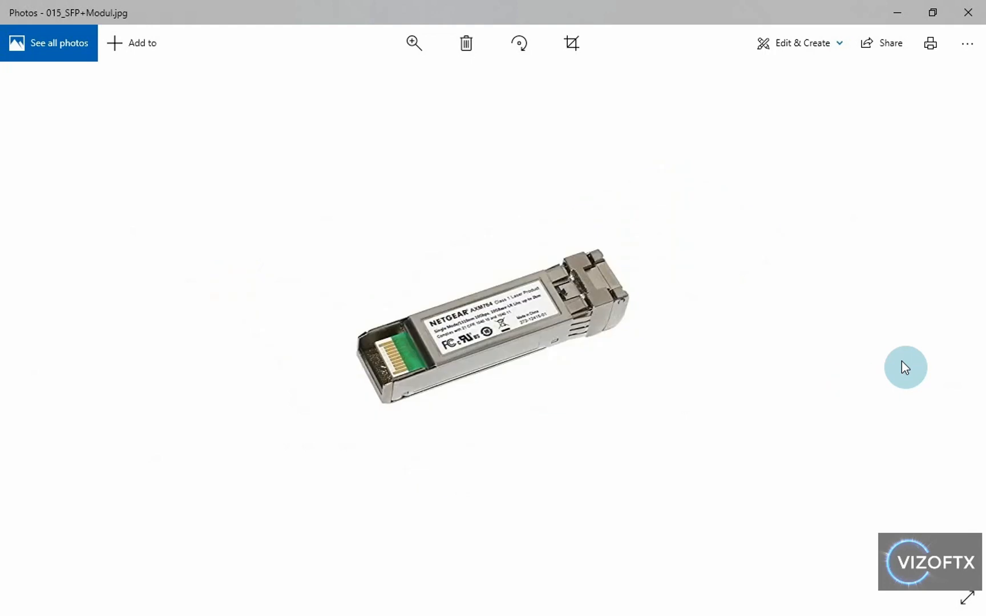
key(Left)
key(Left)
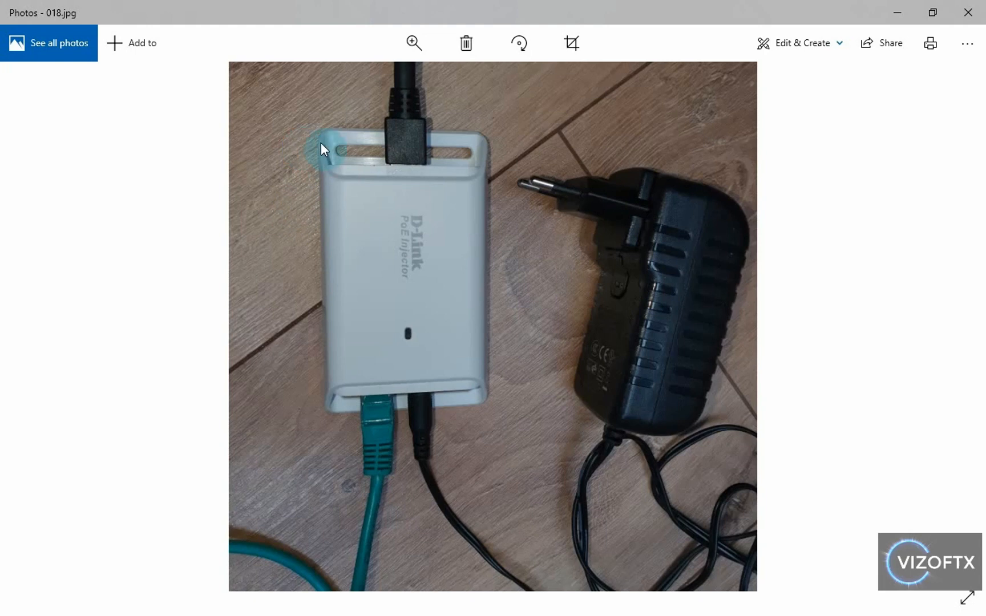
- Examine the D-Link PoE injector photo 018.jpg up close, including its network ports, power connector and adapter
scroll(381, 392, up, 3)
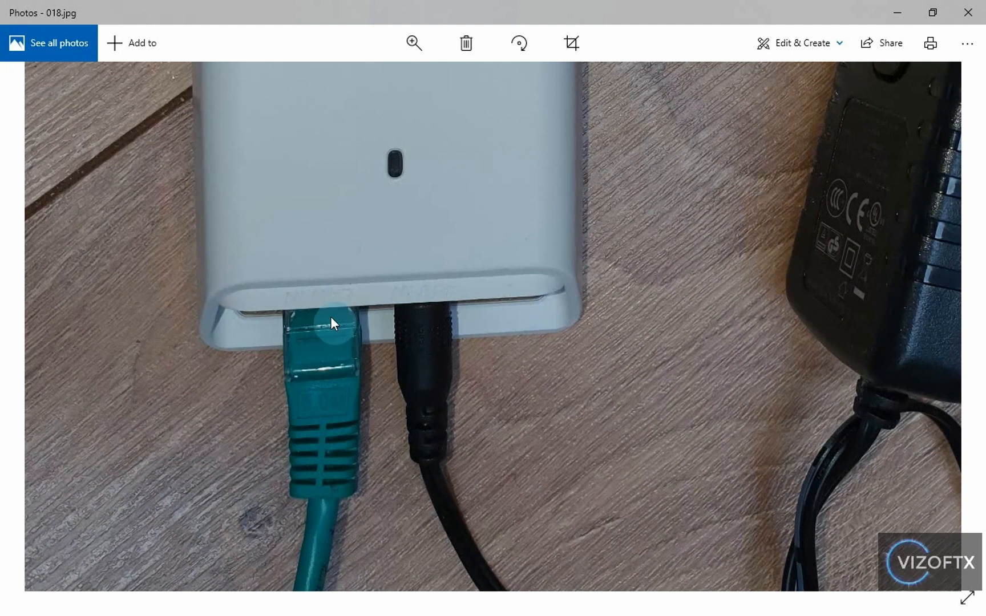
scroll(337, 330, down, 3)
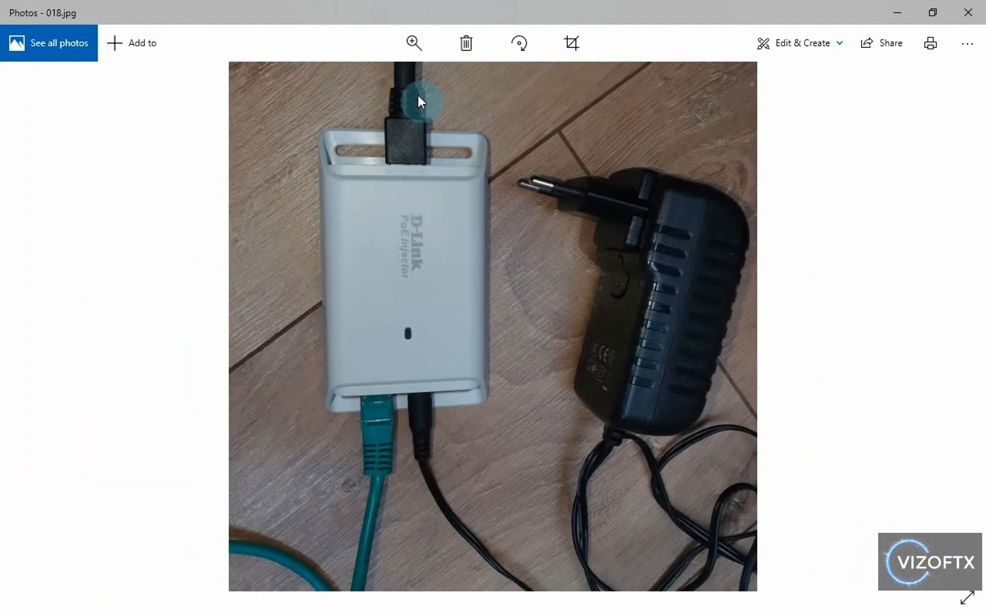
scroll(403, 95, up, 2)
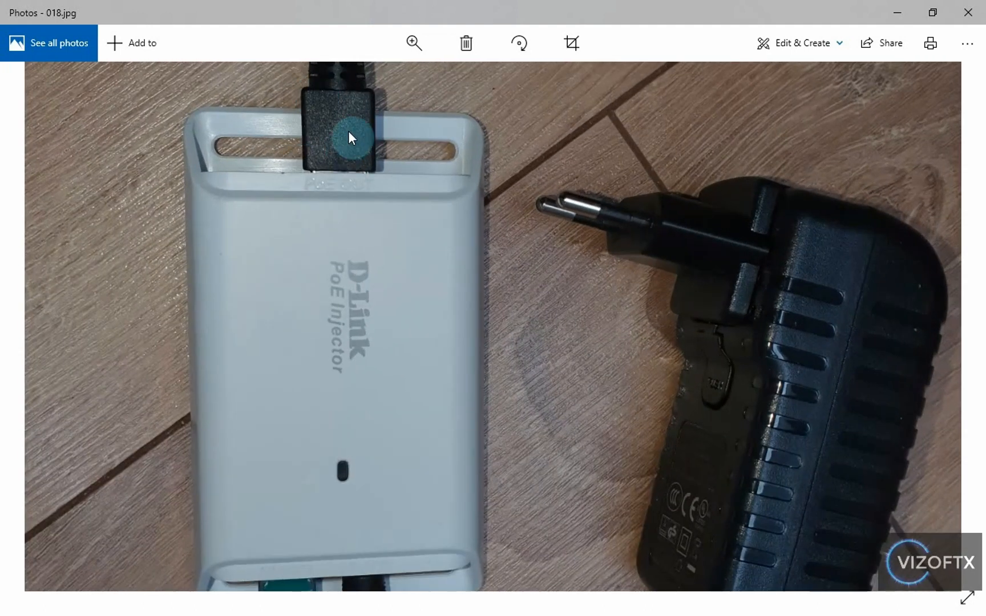
scroll(352, 137, down, 2)
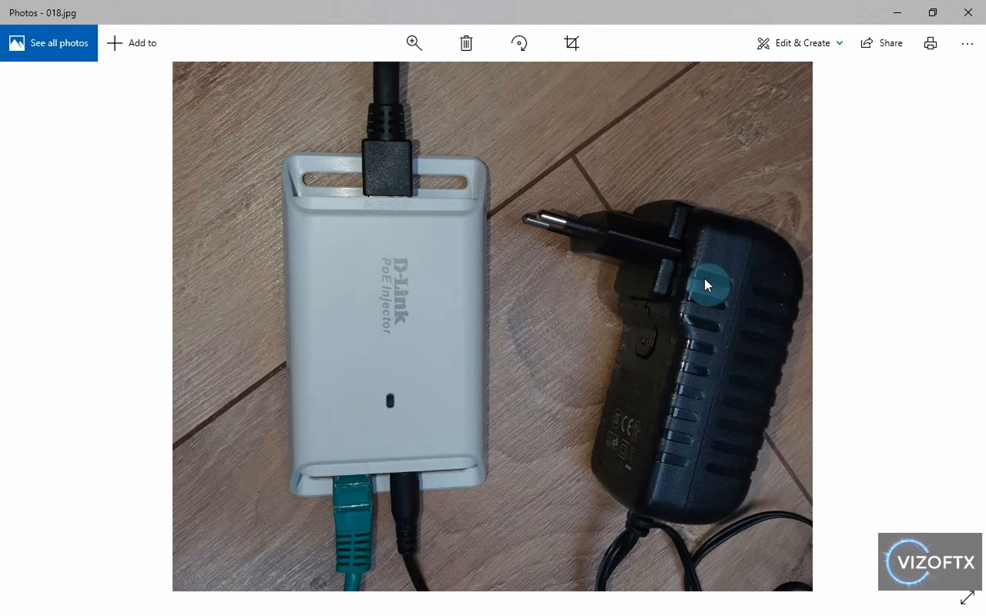
scroll(348, 164, up, 4)
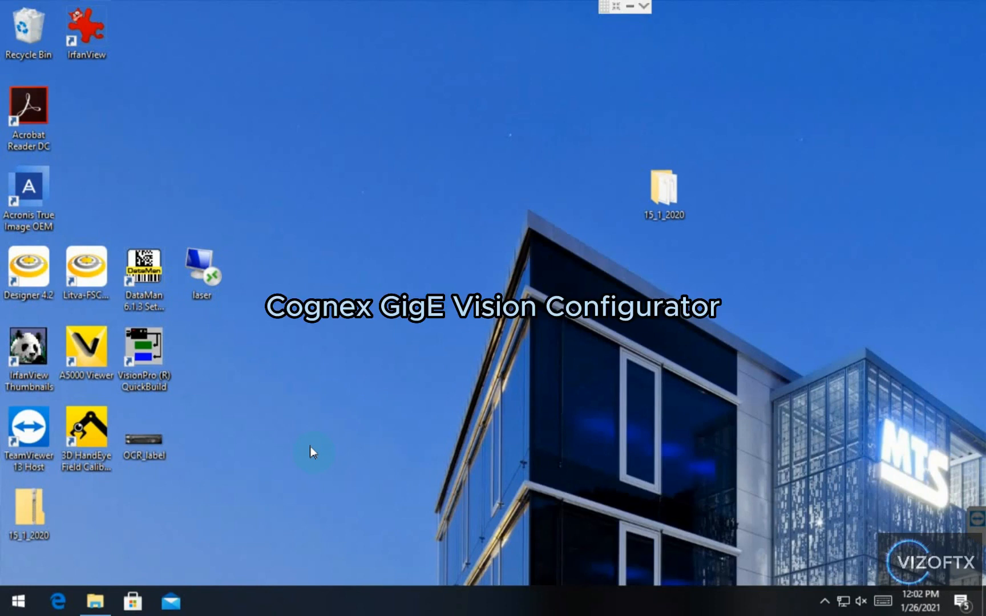
- Start Cognex Designer 4.2 from the desktop and expand its utilities
double_click(29, 263)
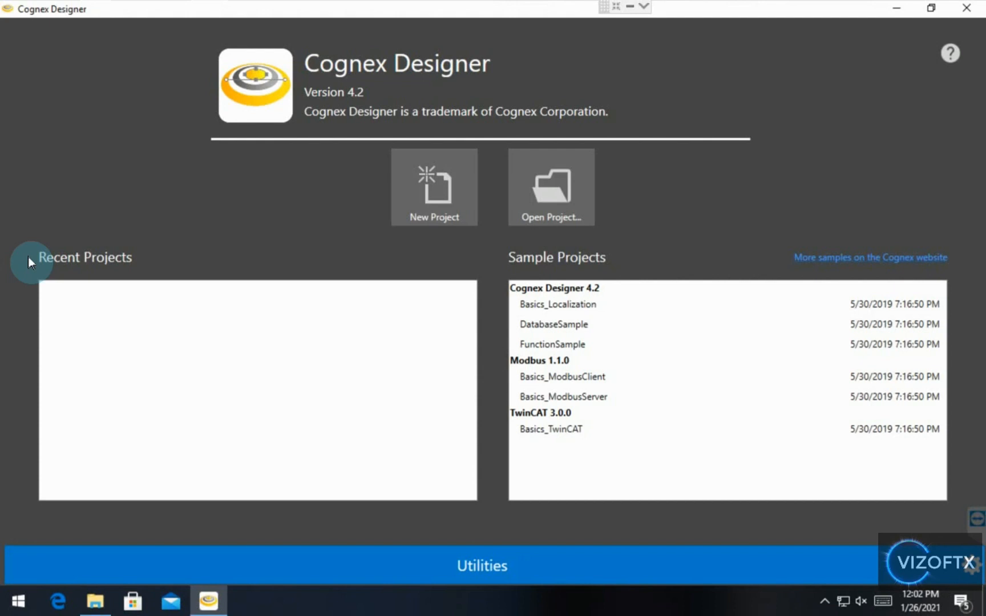
click(484, 565)
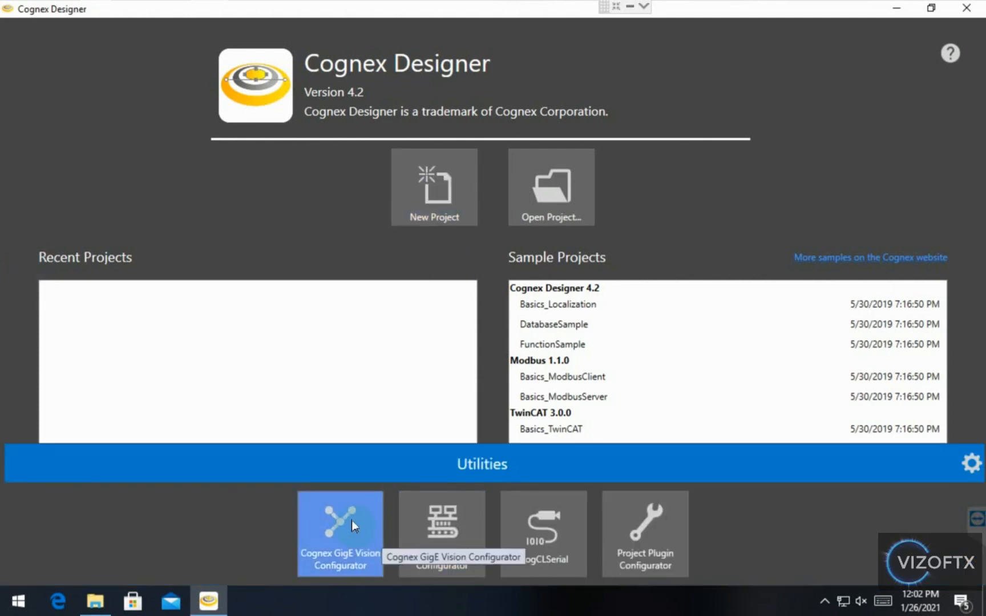
click(20, 600)
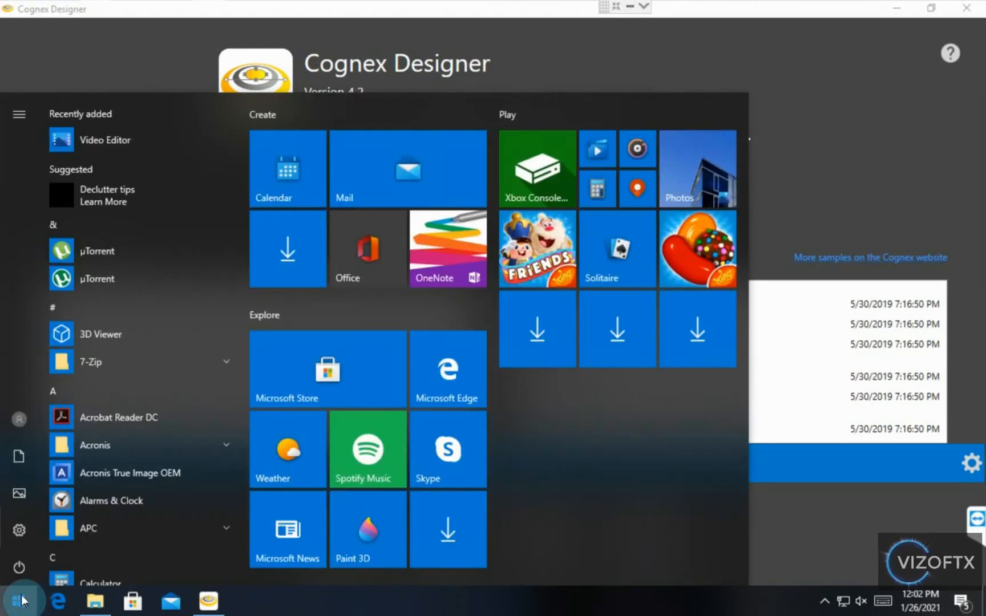
text(gige)
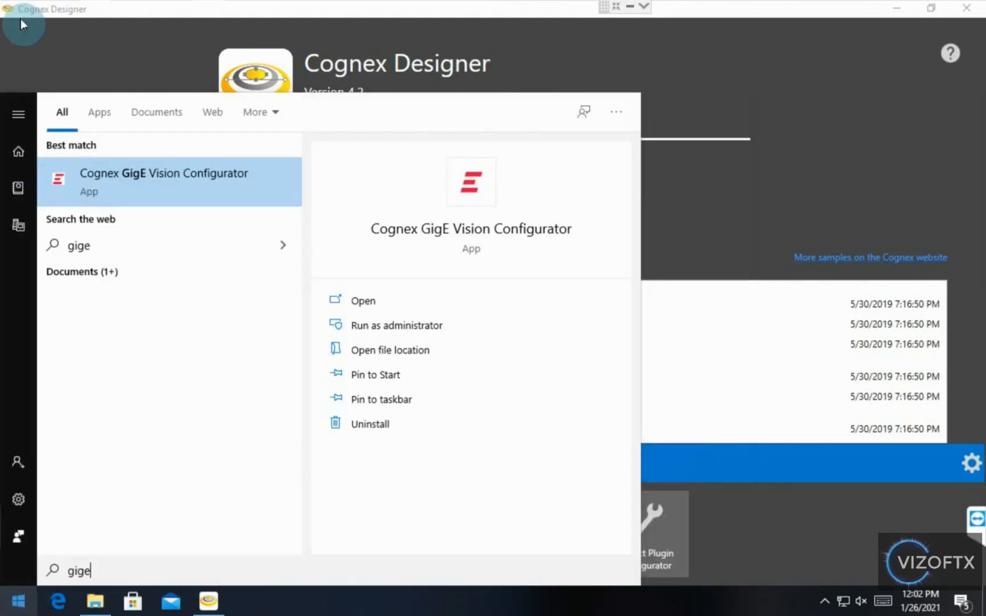
click(709, 199)
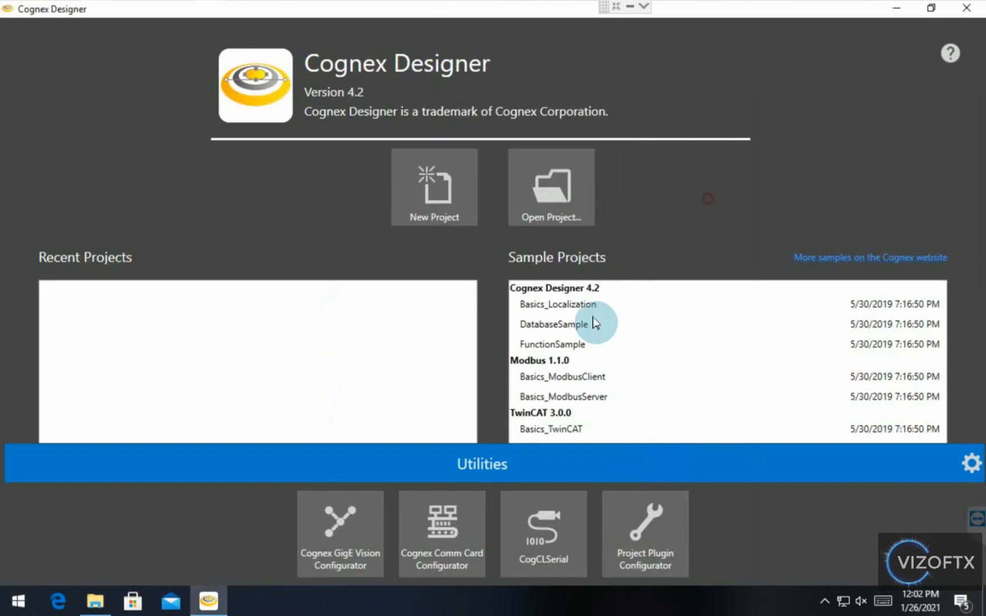
- Open the Cognex GigE Vision Configurator and inspect the TCP_PLC connection and the warning on the camera under Ethernet 2
click(354, 556)
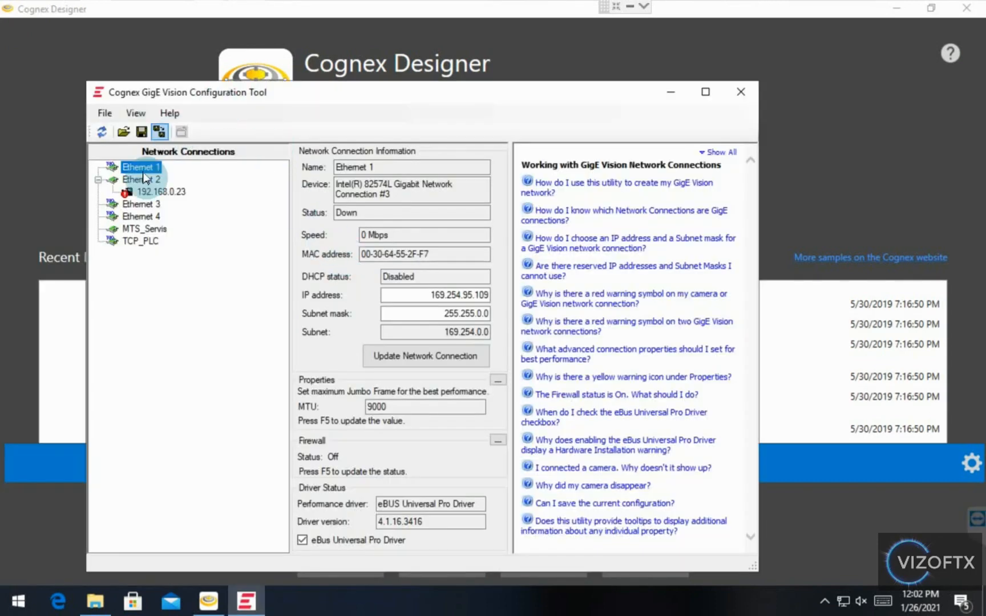
mouse_move(145, 247)
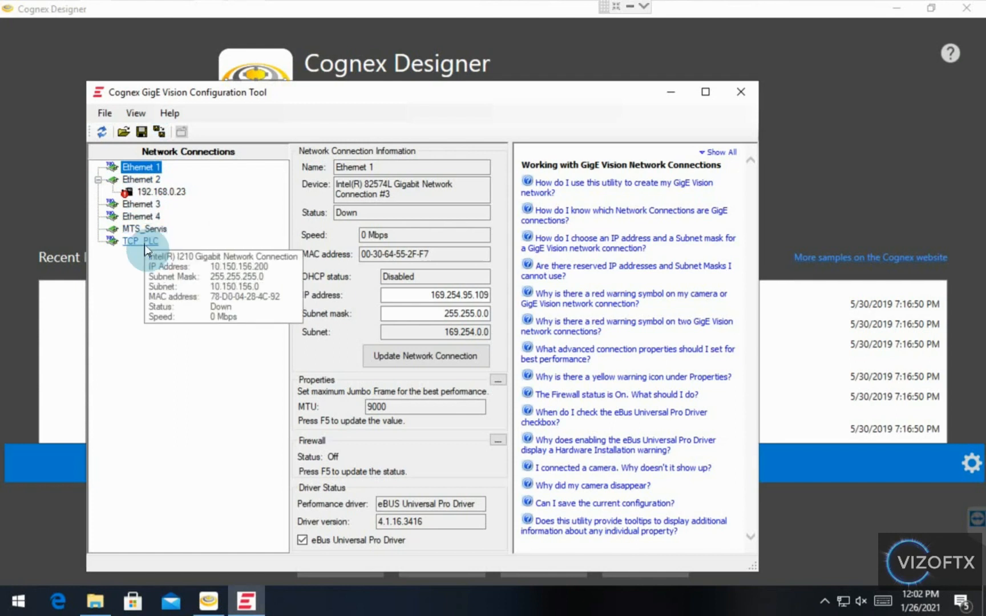
mouse_move(154, 195)
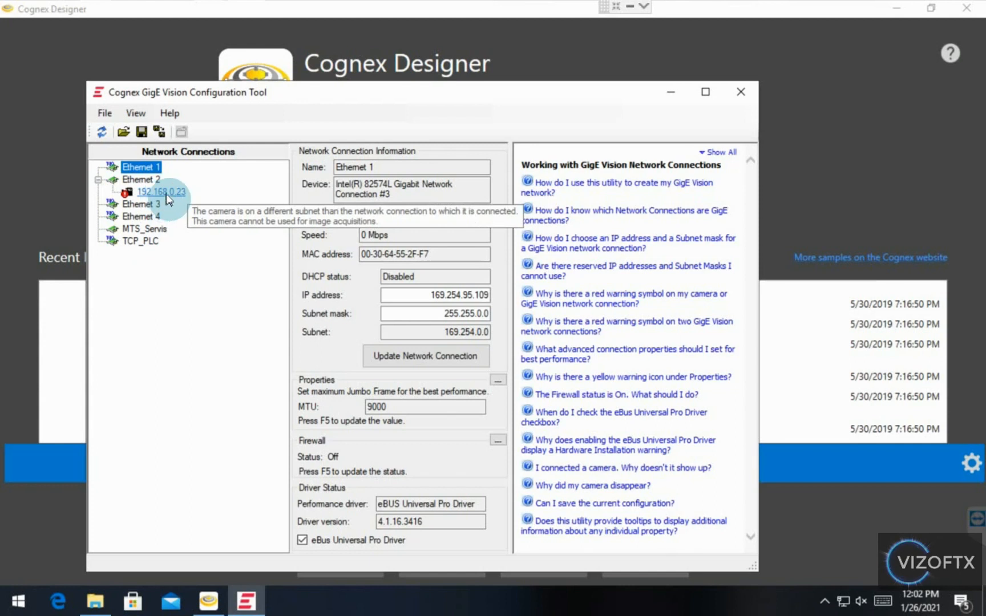
- Check the IP address and subnet mask of the Ethernet 2 network connection
click(138, 184)
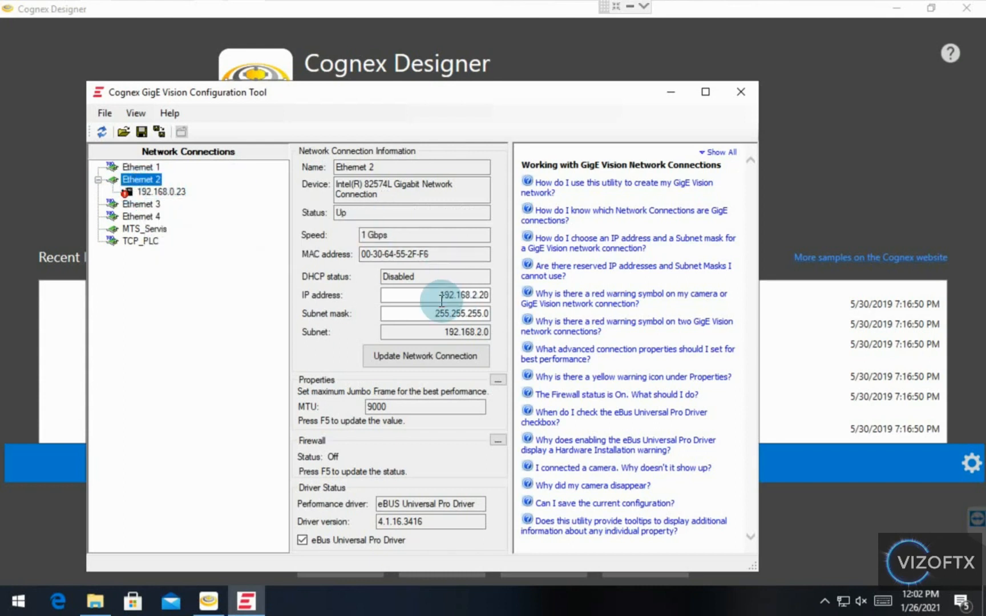
drag(421, 296, 499, 298)
drag(431, 318, 501, 313)
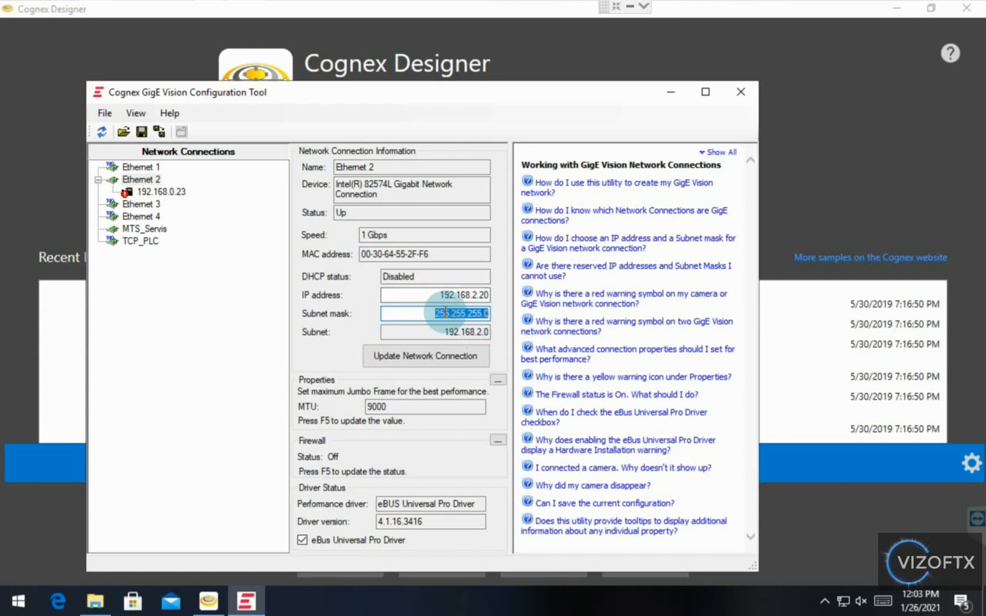
click(440, 294)
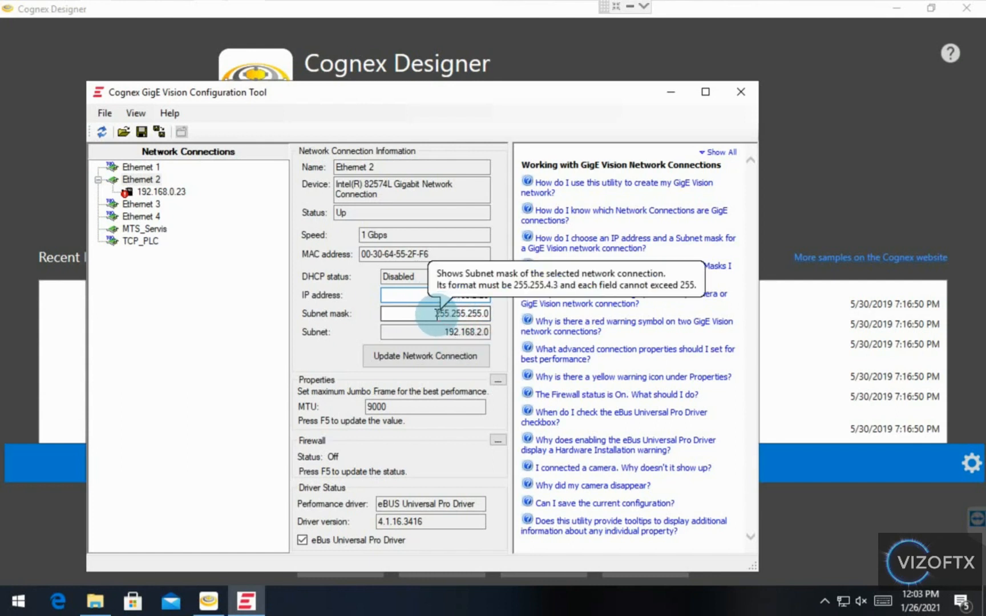
mouse_move(172, 195)
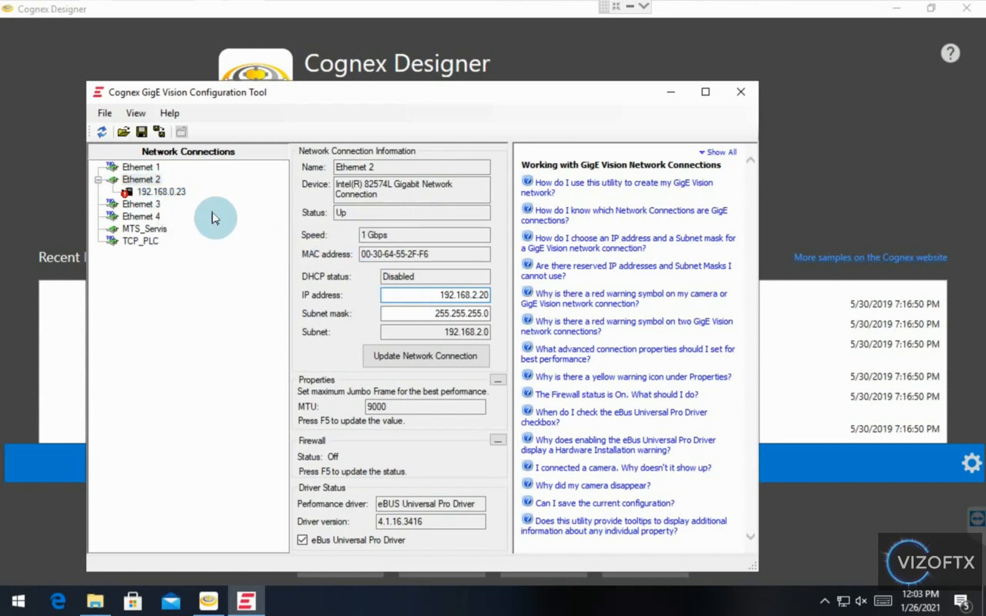
drag(440, 294, 499, 296)
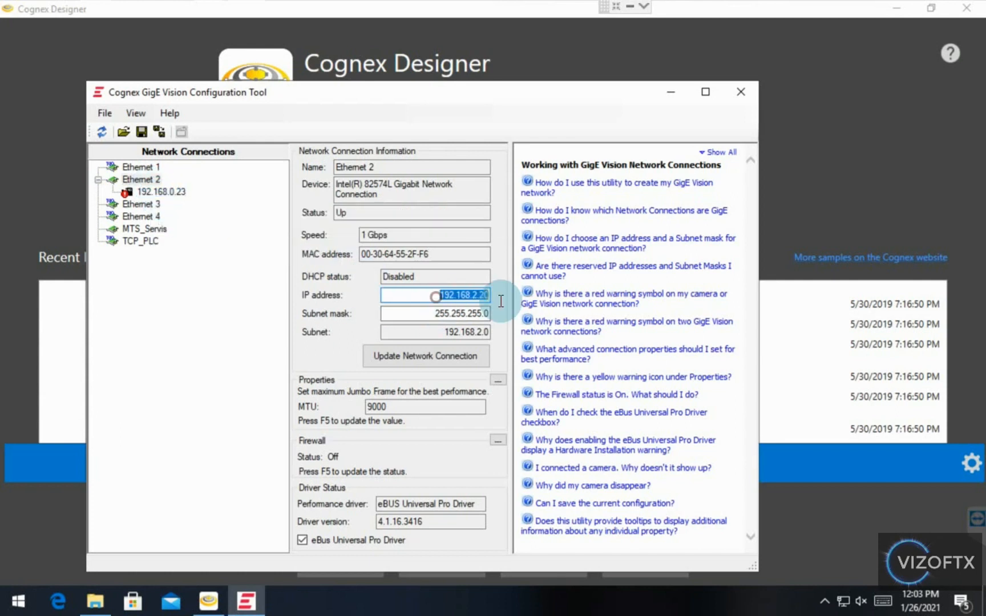
drag(434, 314, 502, 313)
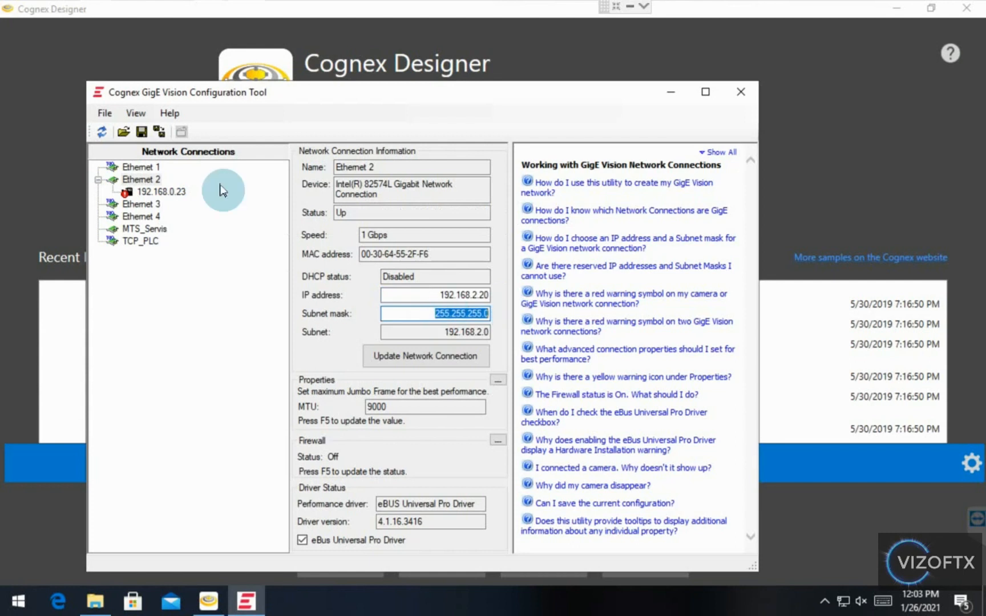
- For the camera under Ethernet 2, copy the host IP address into the camera's IP address and change it to 192.168.2.21
click(147, 192)
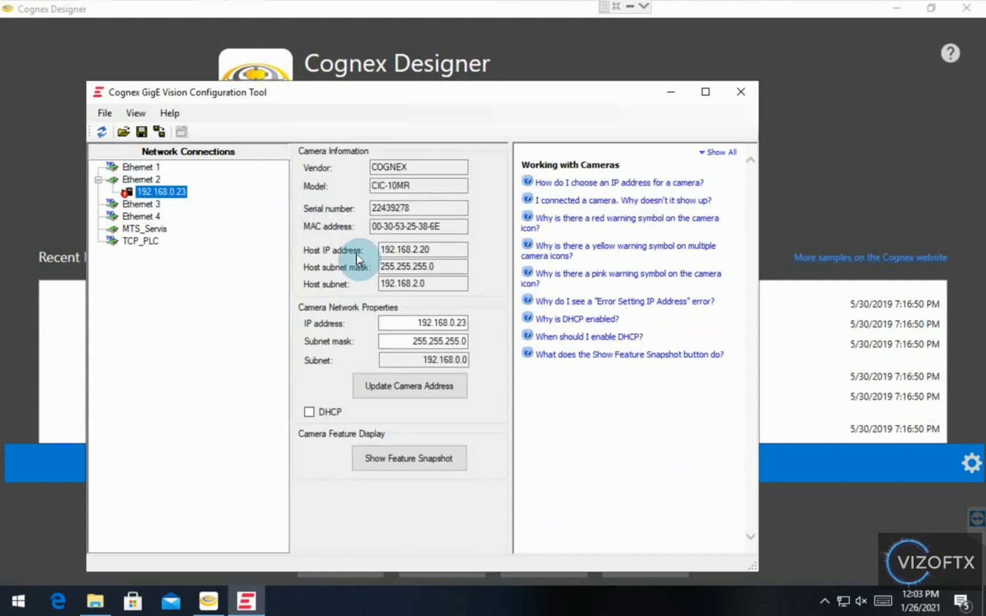
double_click(449, 253)
key(ctrl+c)
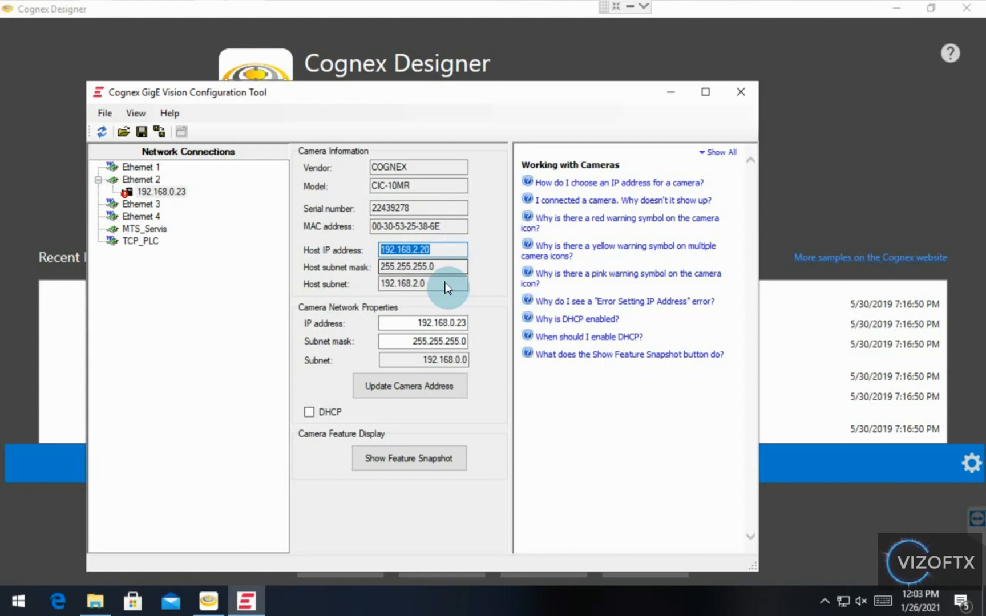
double_click(410, 326)
key(ctrl+v)
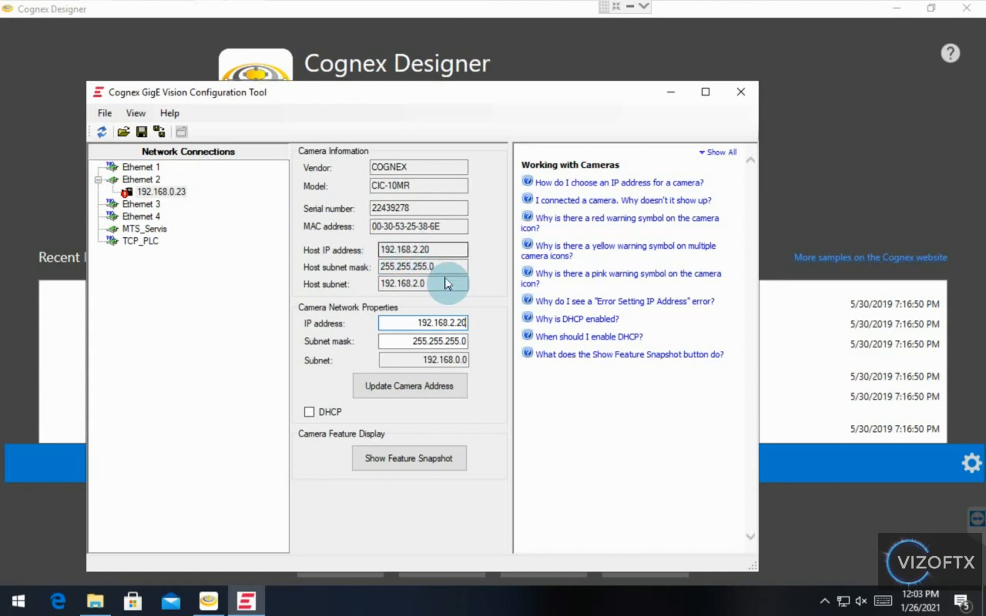
drag(457, 323, 472, 332)
text(21)
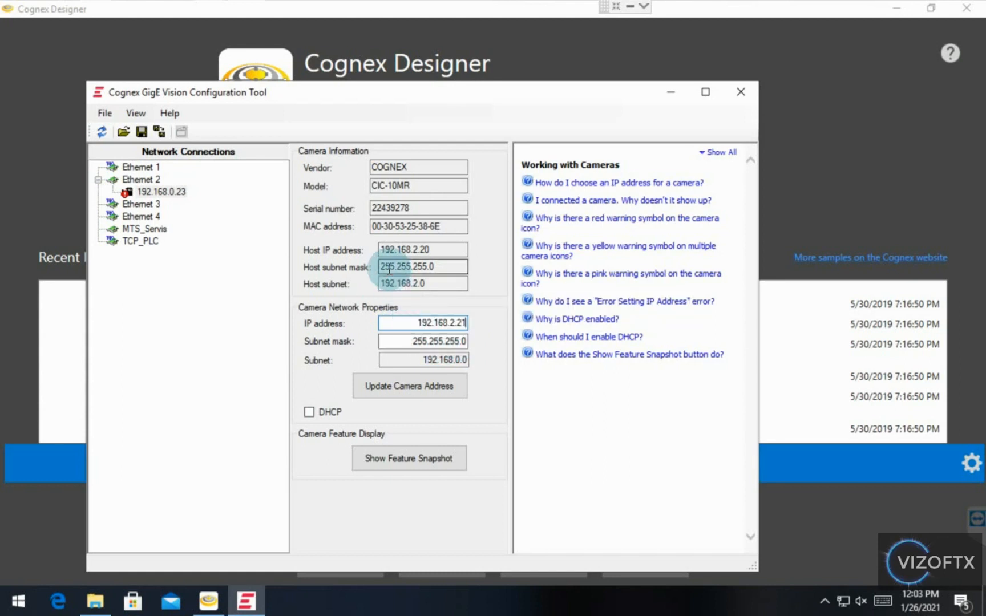
- Compare the host and camera subnet masks, and apply the new camera address
drag(433, 268, 340, 268)
drag(413, 341, 460, 342)
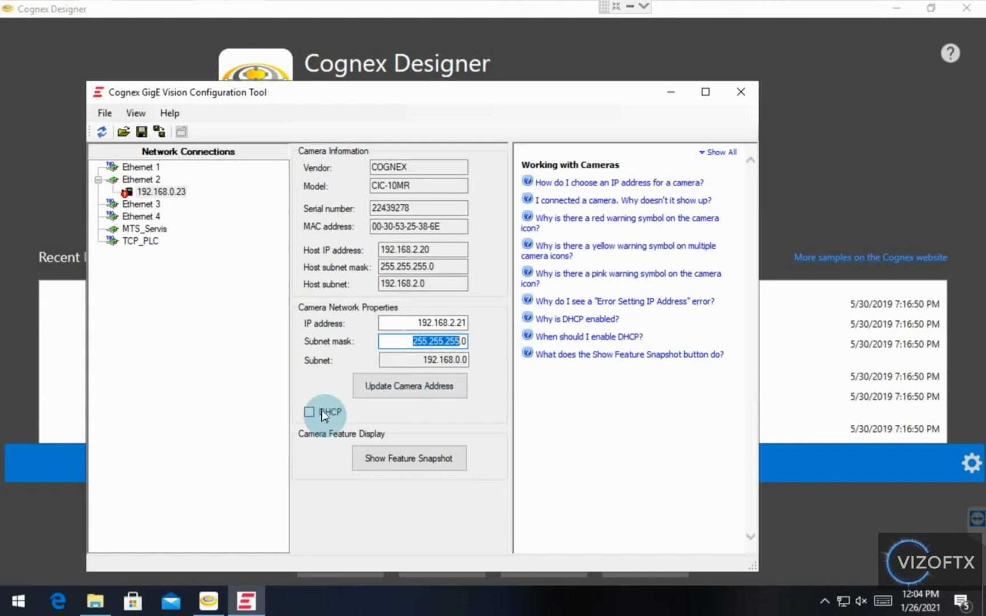
click(390, 388)
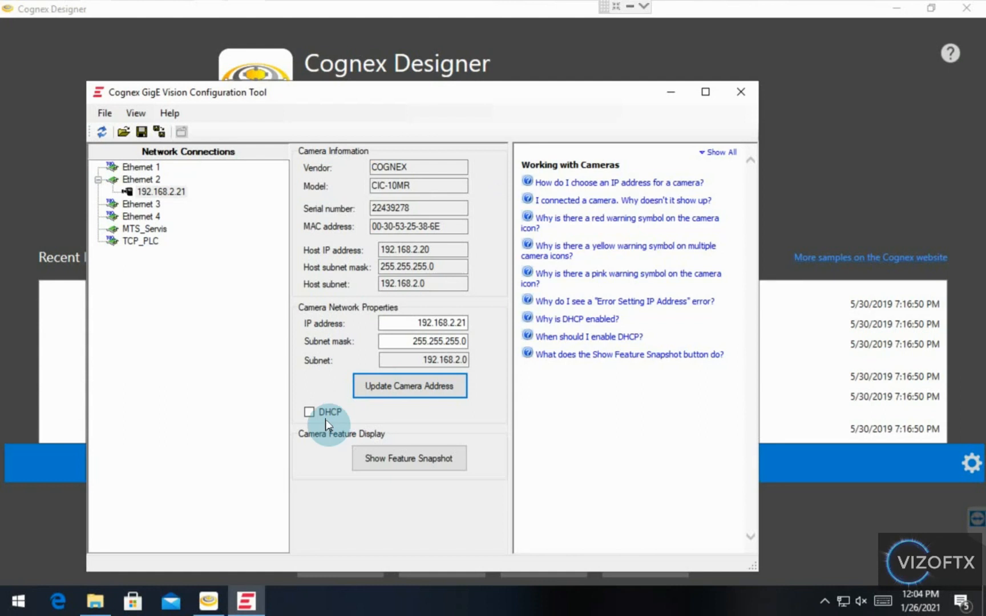
click(491, 282)
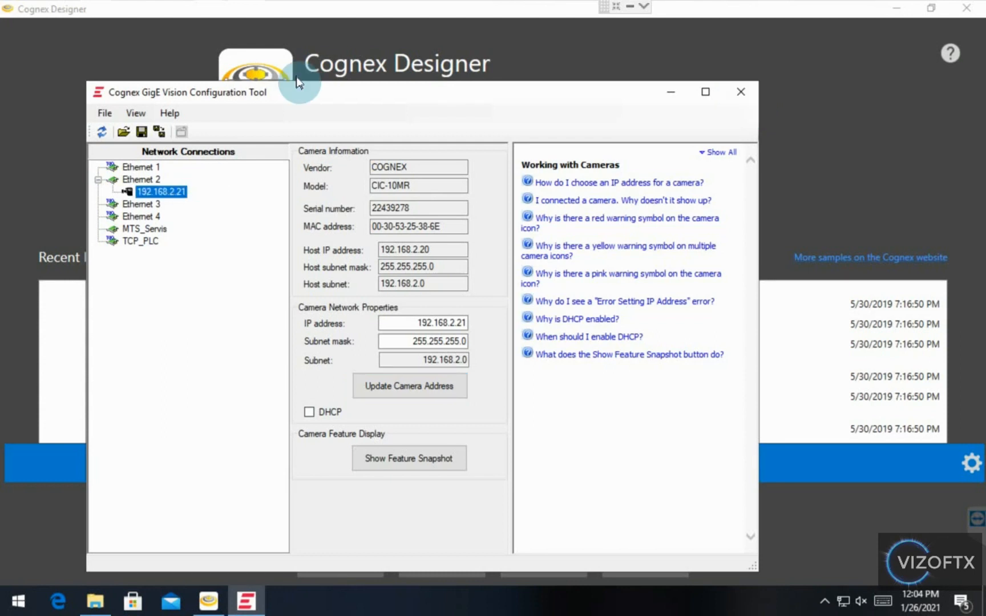
click(315, 90)
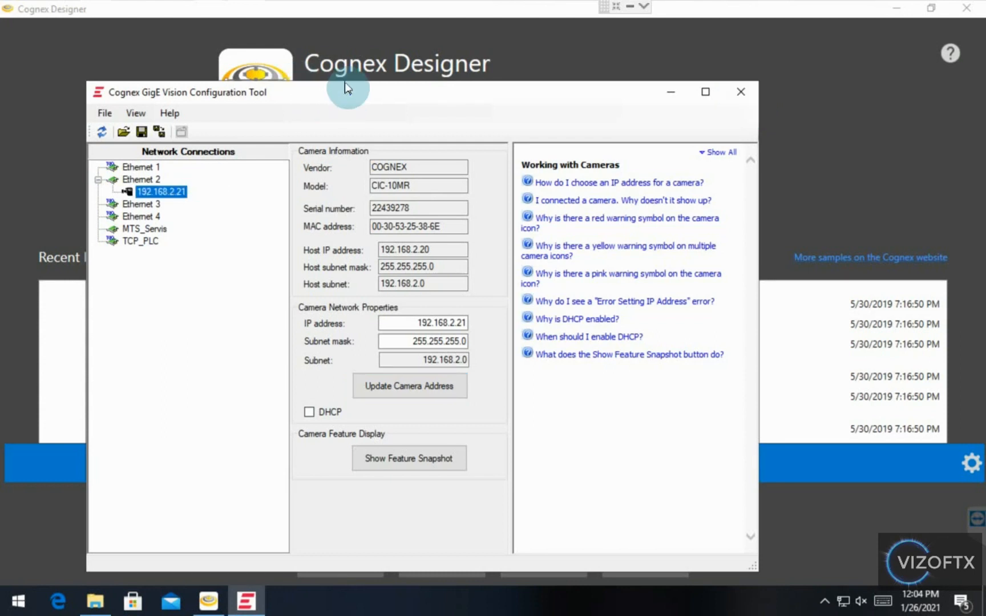
- Select the Ethernet 2 connection and check its Jumbo Frame MTU value under the connection properties
click(144, 180)
click(273, 102)
drag(275, 102, 261, 74)
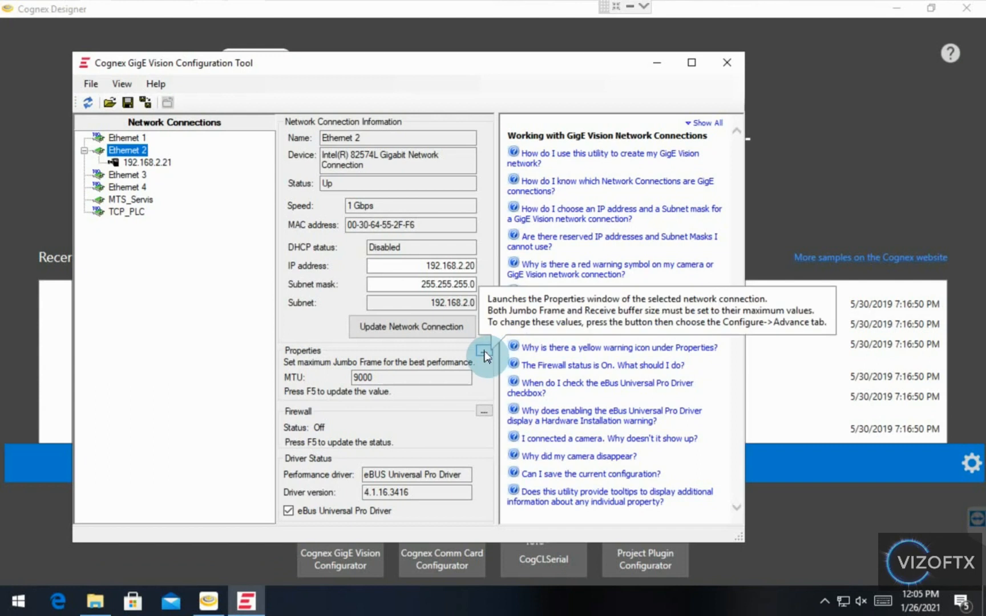
click(128, 150)
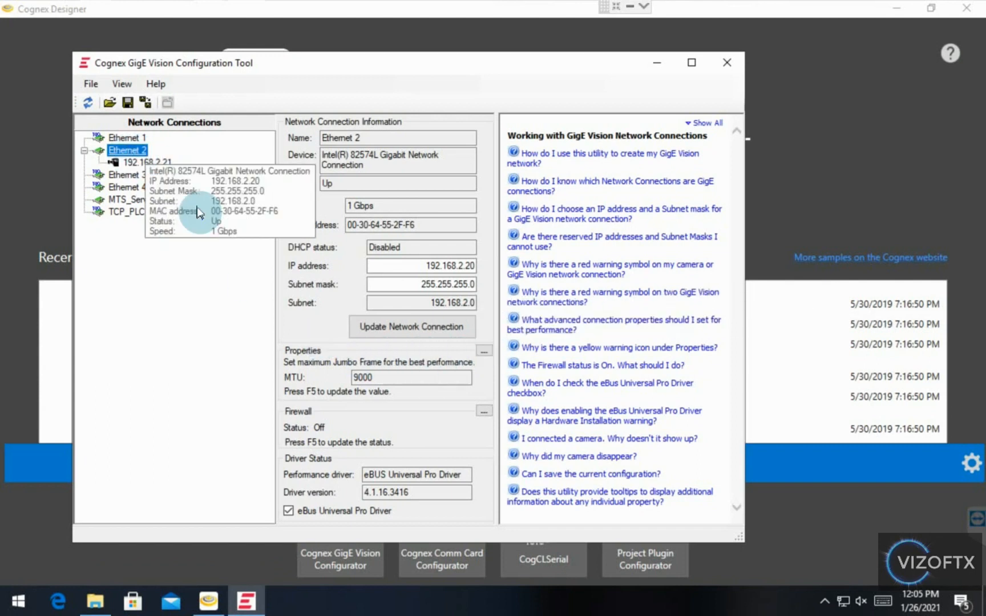
mouse_move(336, 372)
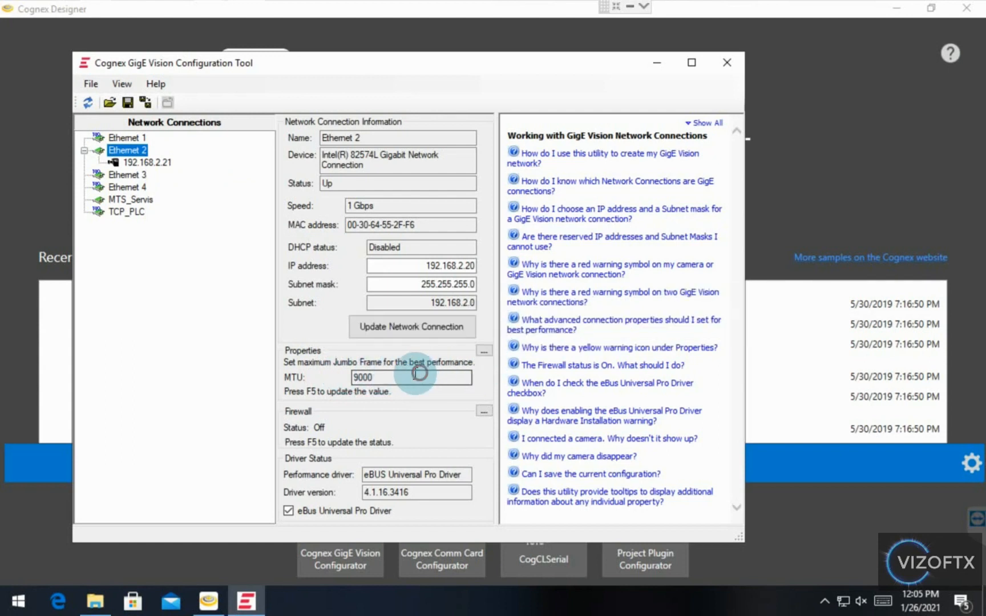
drag(399, 378, 338, 376)
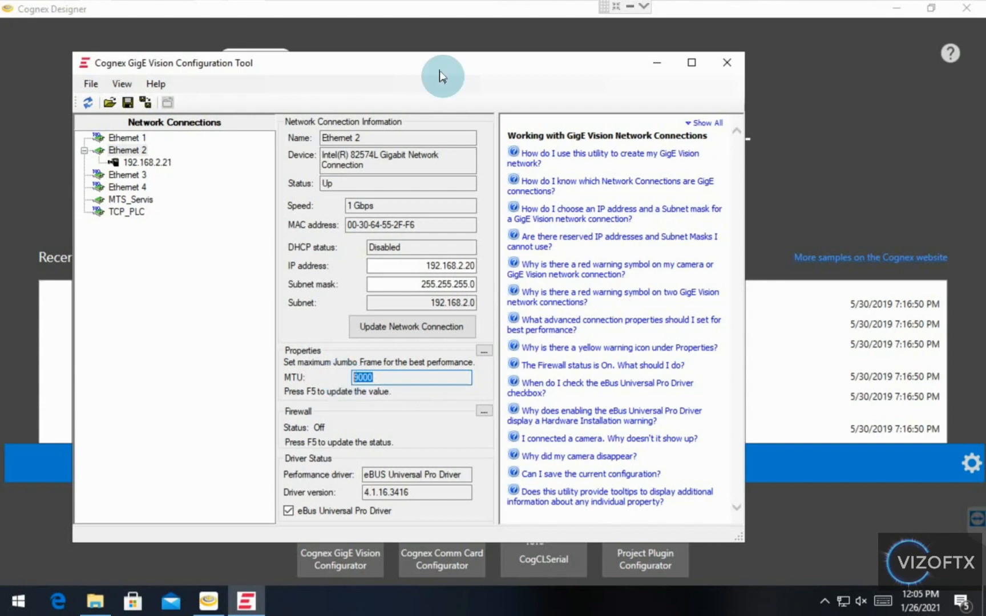
- In the Ethernet 2 adapter's advanced properties, set Jumbo Packet to 9014 Bytes and confirm the change
click(483, 351)
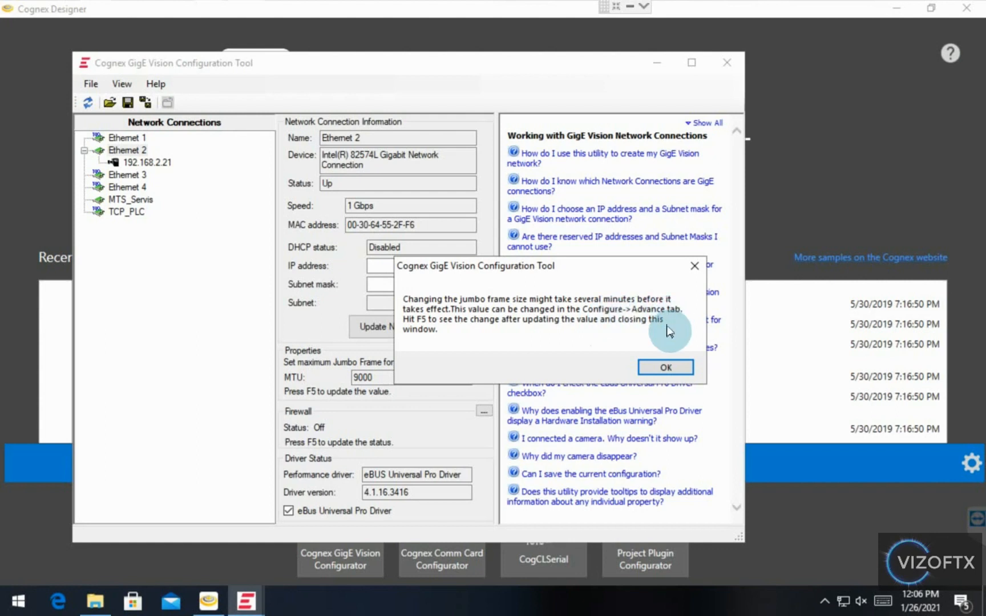
click(663, 366)
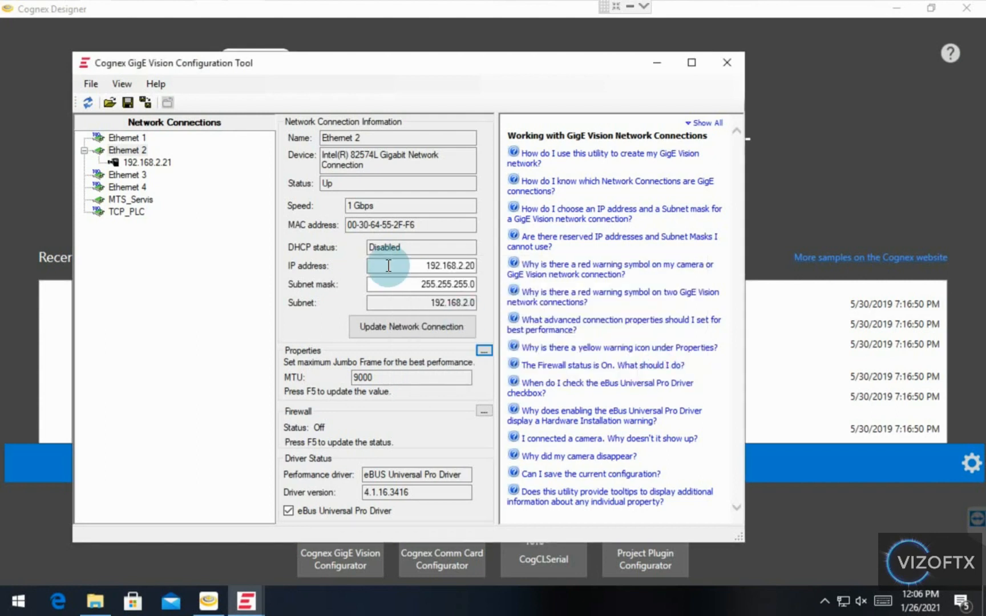
key(alt+Tab)
click(326, 200)
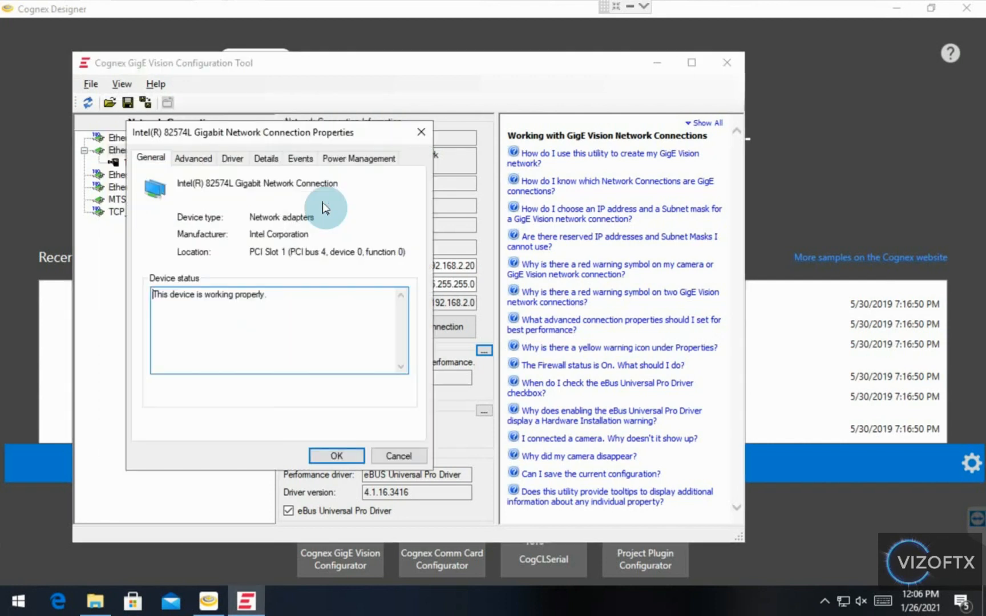
click(194, 159)
click(200, 293)
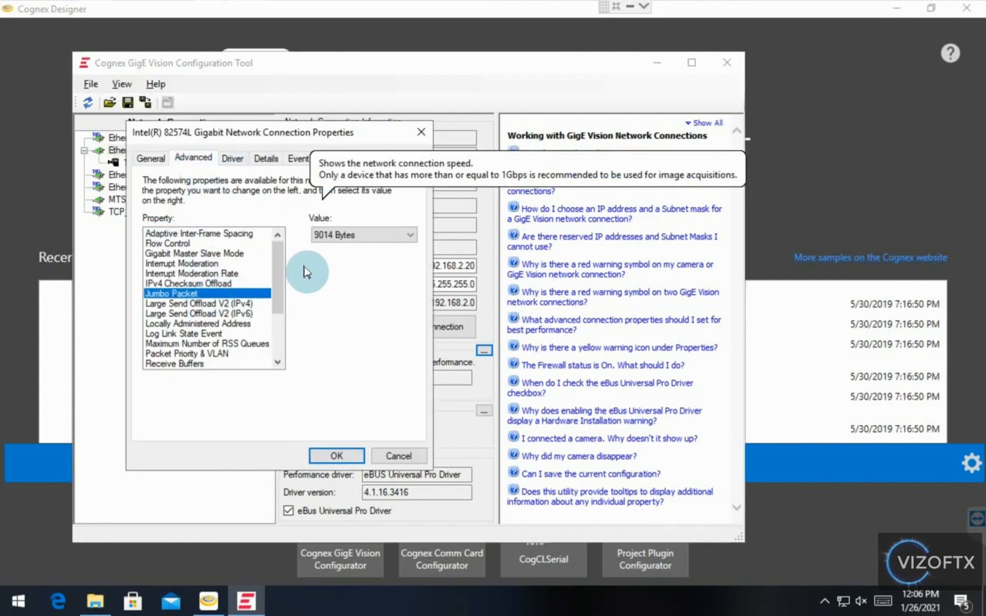
click(345, 235)
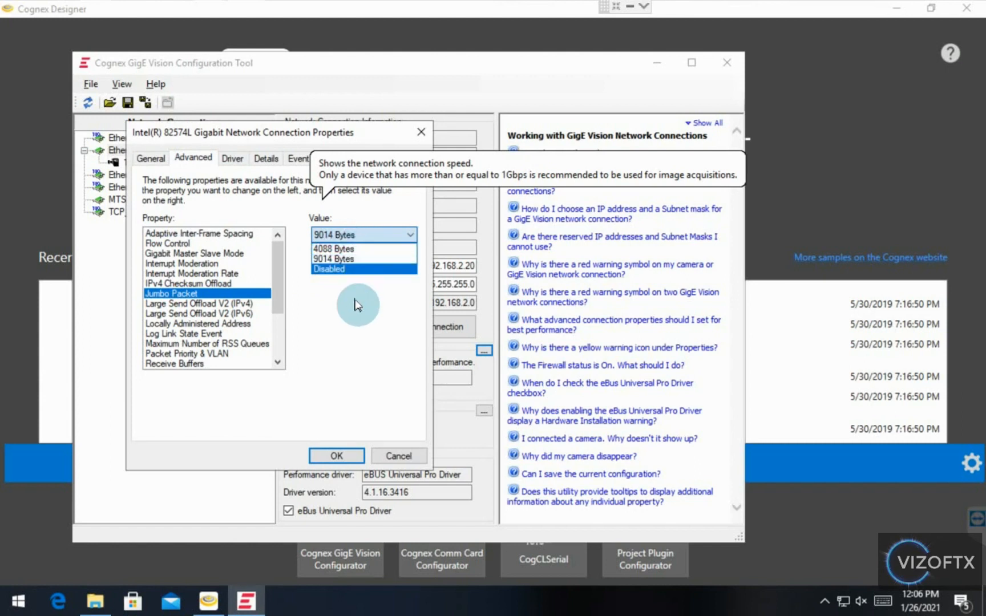
click(347, 260)
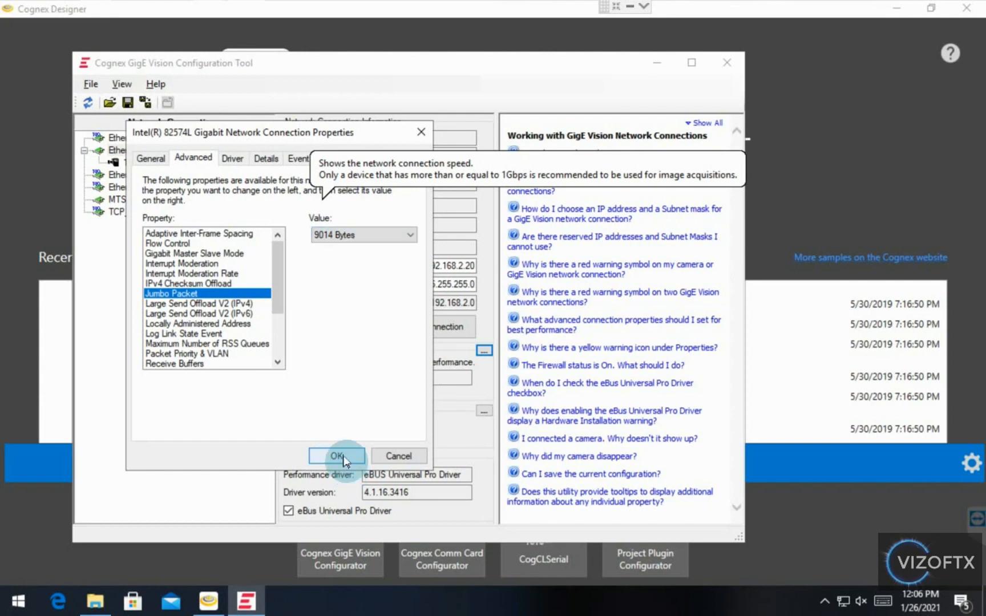
click(343, 457)
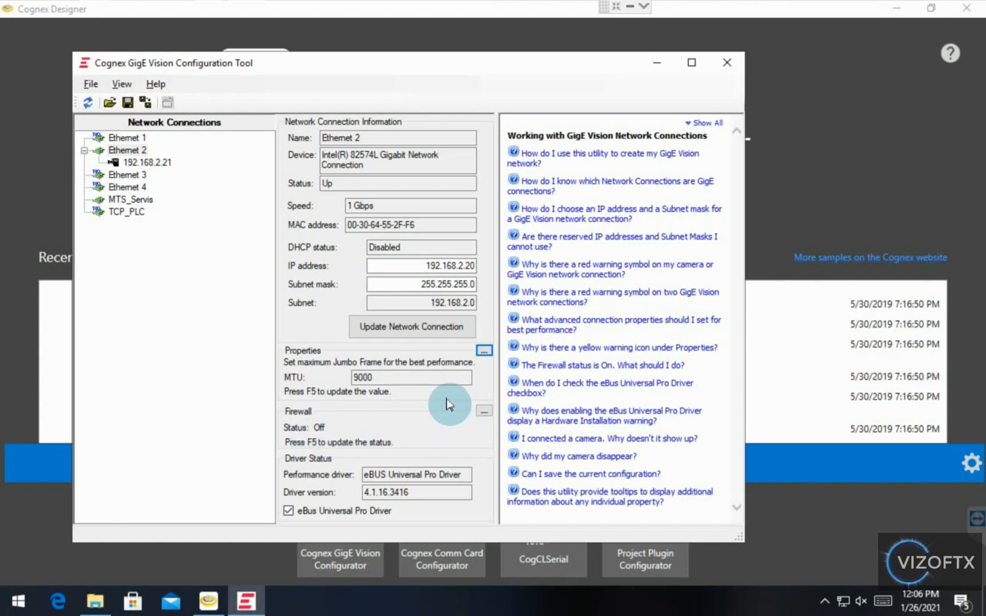
- From the Ethernet 2 connection's firewall settings, open the Windows Defender Firewall properties with advanced security
click(485, 415)
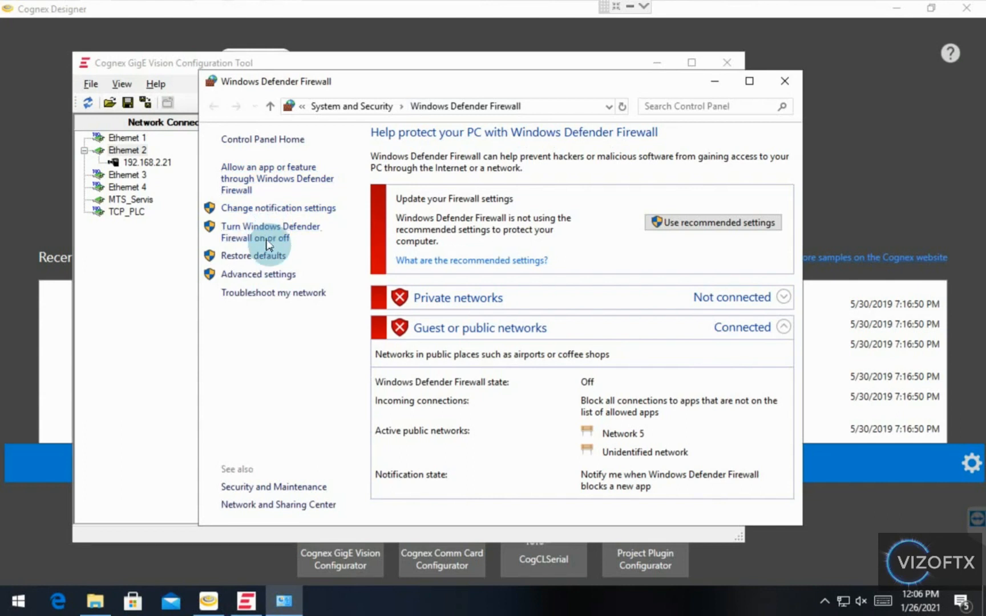
click(260, 275)
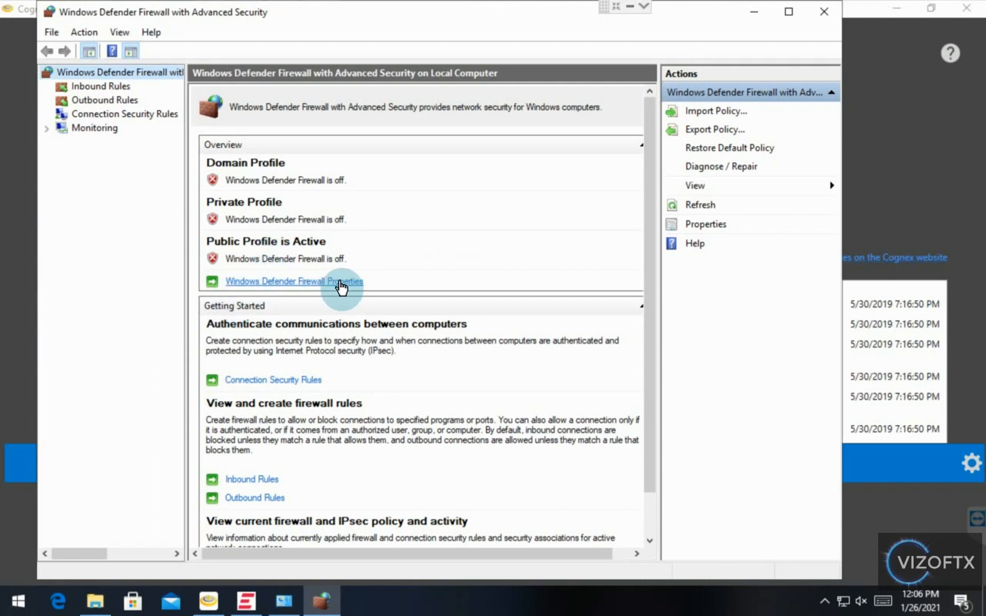
click(288, 282)
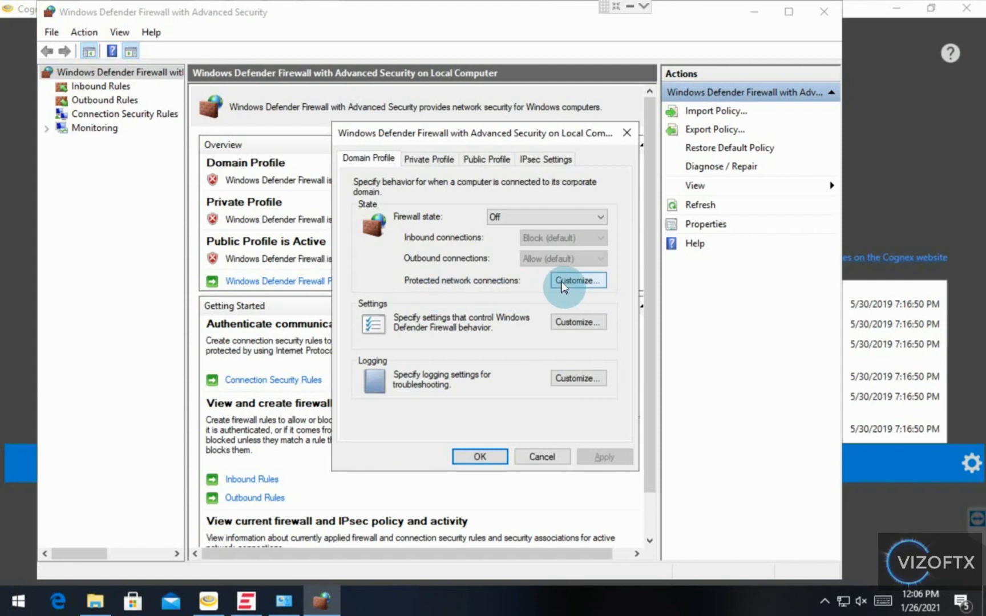
- Exclude the camera's Ethernet 2 connection from the Domain Profile's protected network connections
click(562, 282)
drag(447, 176, 212, 239)
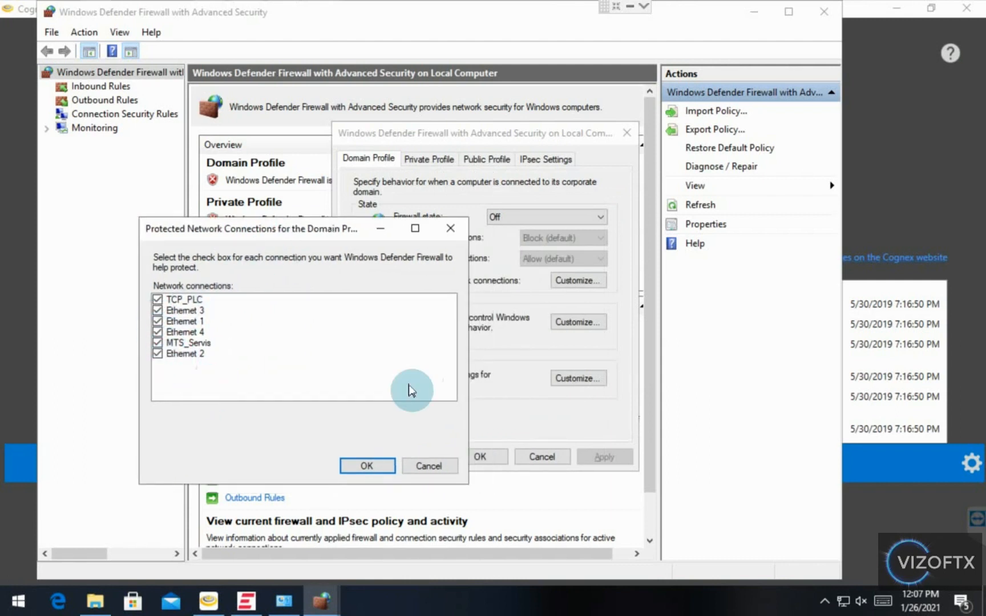
key(alt+Tab)
key(Tab)
key(Tab)
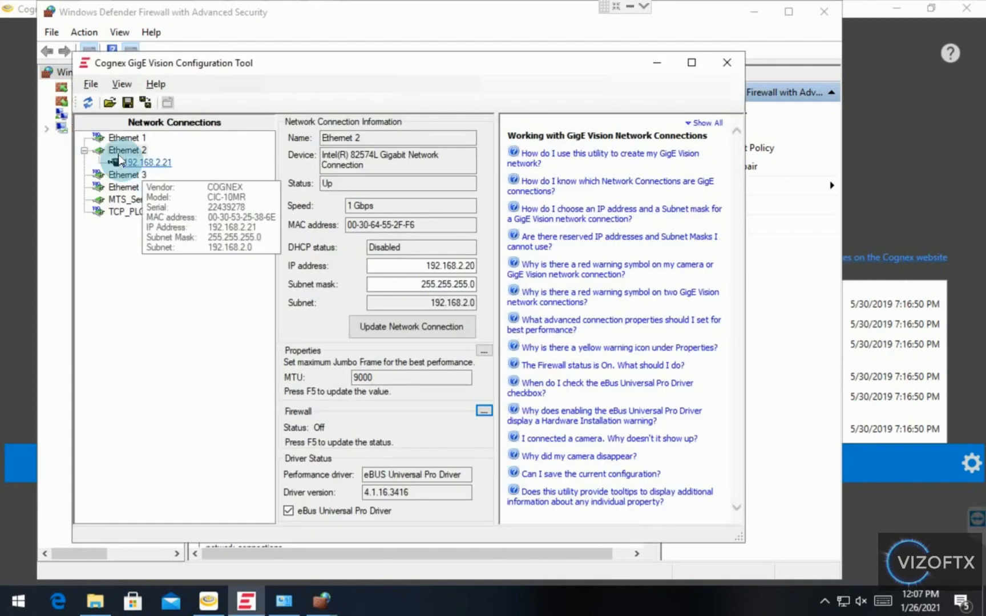
click(657, 63)
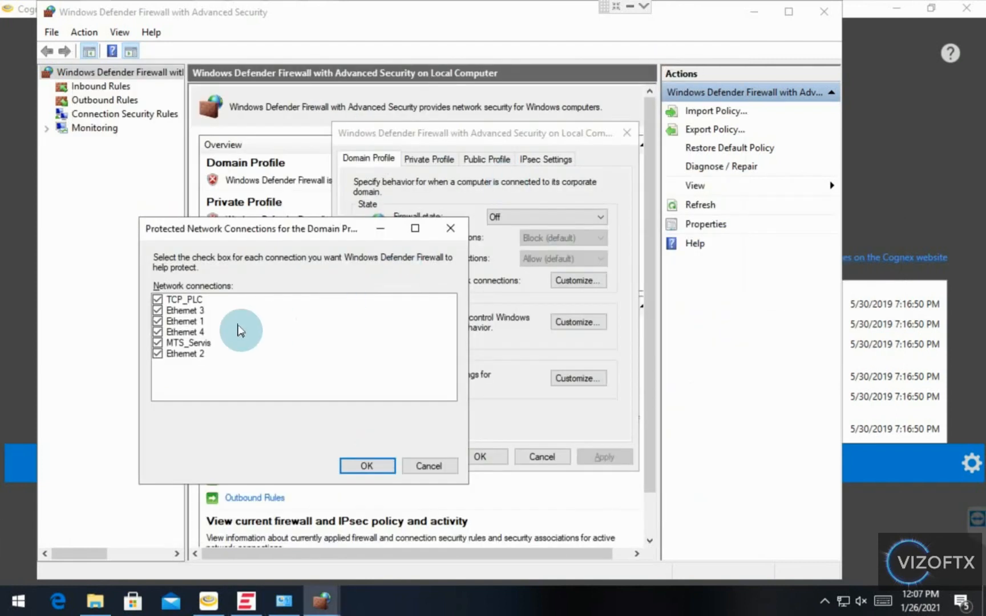
click(157, 354)
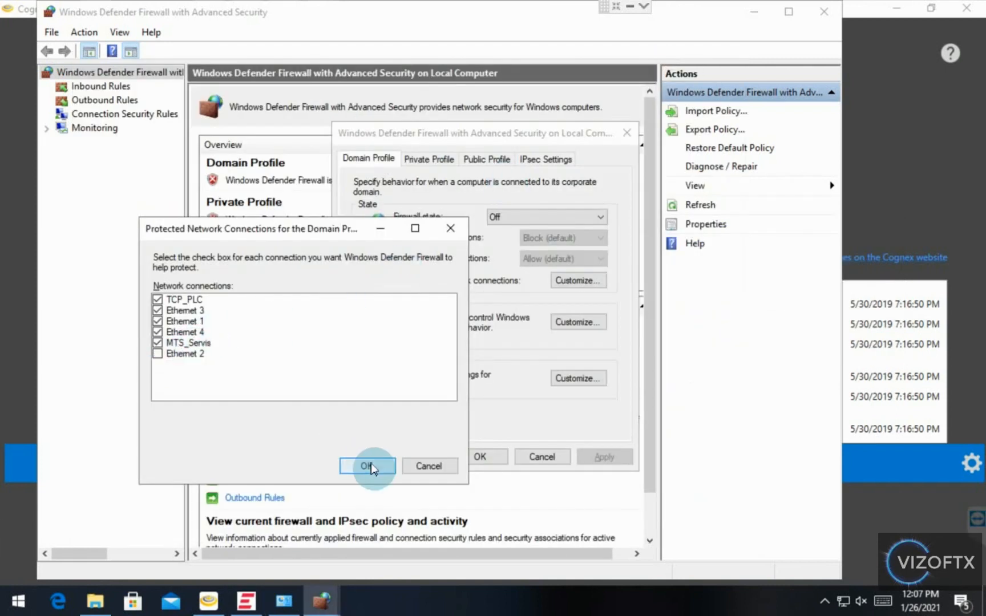
click(368, 466)
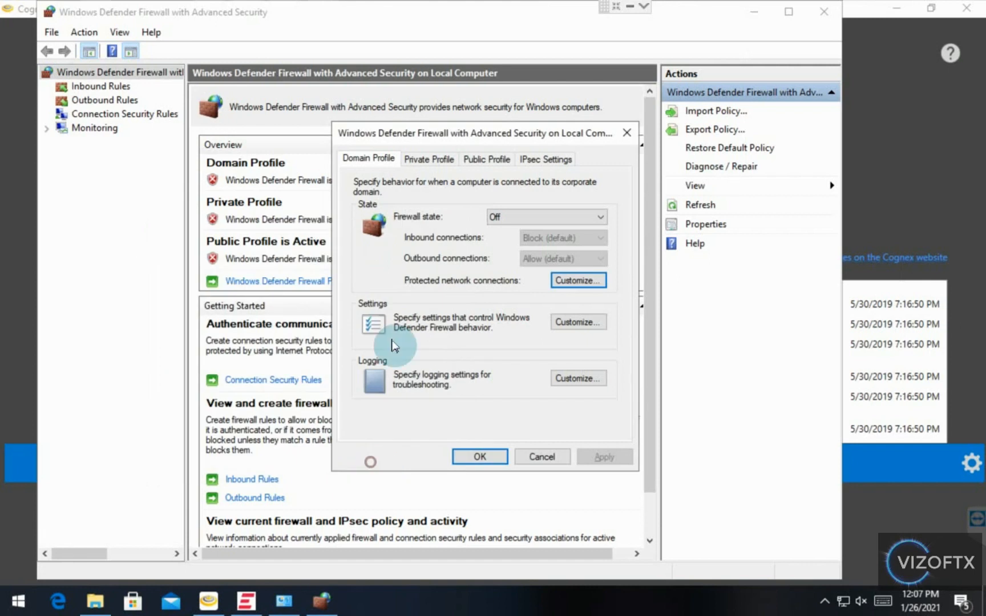
- Check the protected network connections of the Private and Public Profiles and view the IPsec settings
click(425, 161)
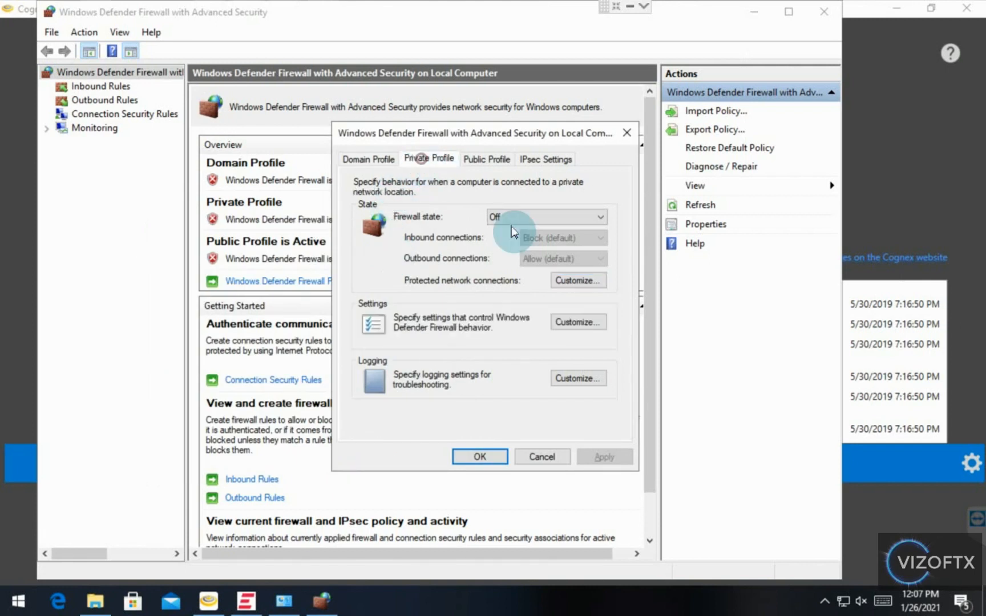
click(575, 280)
click(548, 411)
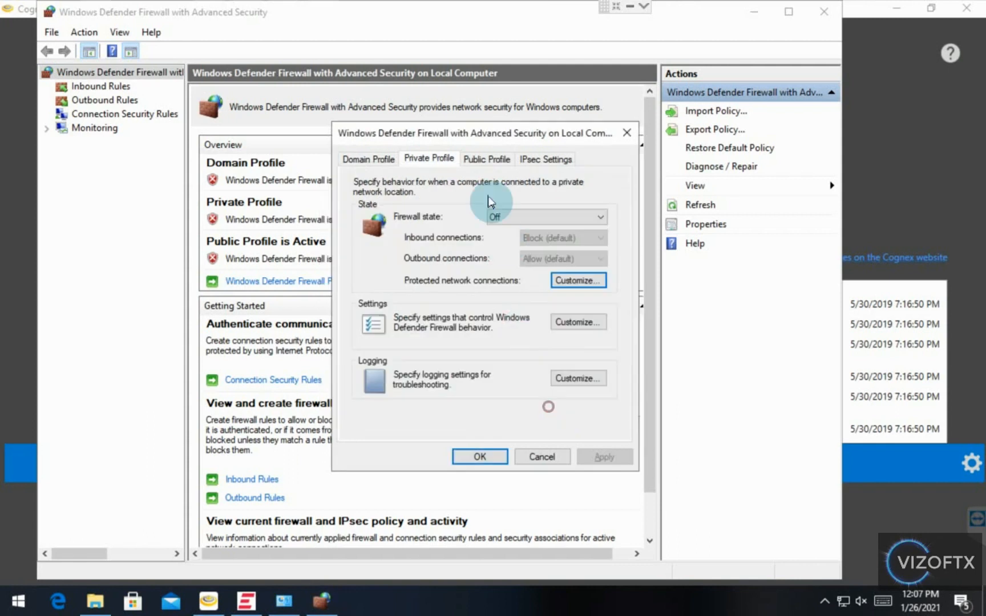
click(485, 159)
click(575, 289)
click(558, 410)
click(545, 159)
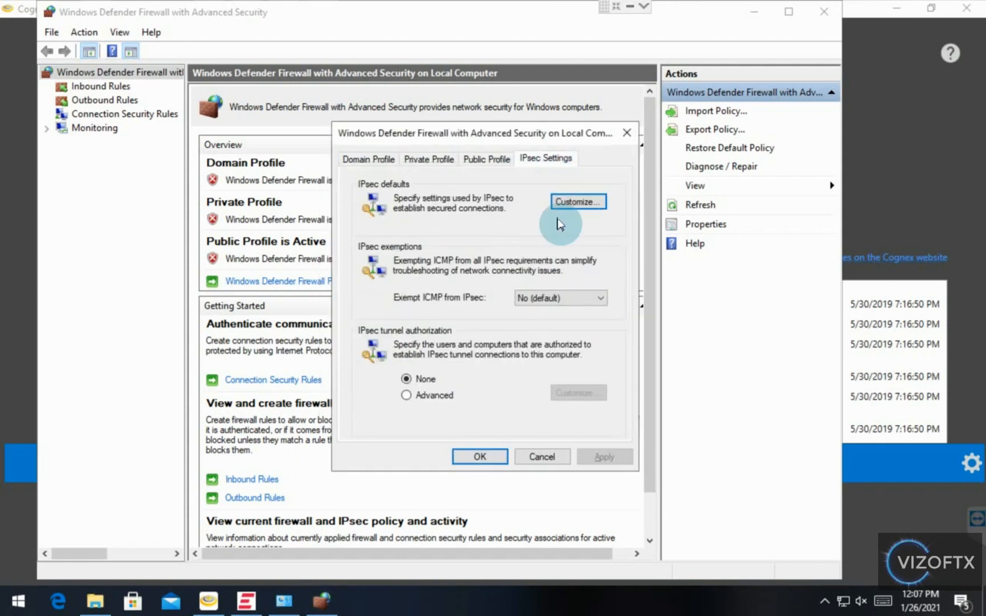
click(438, 160)
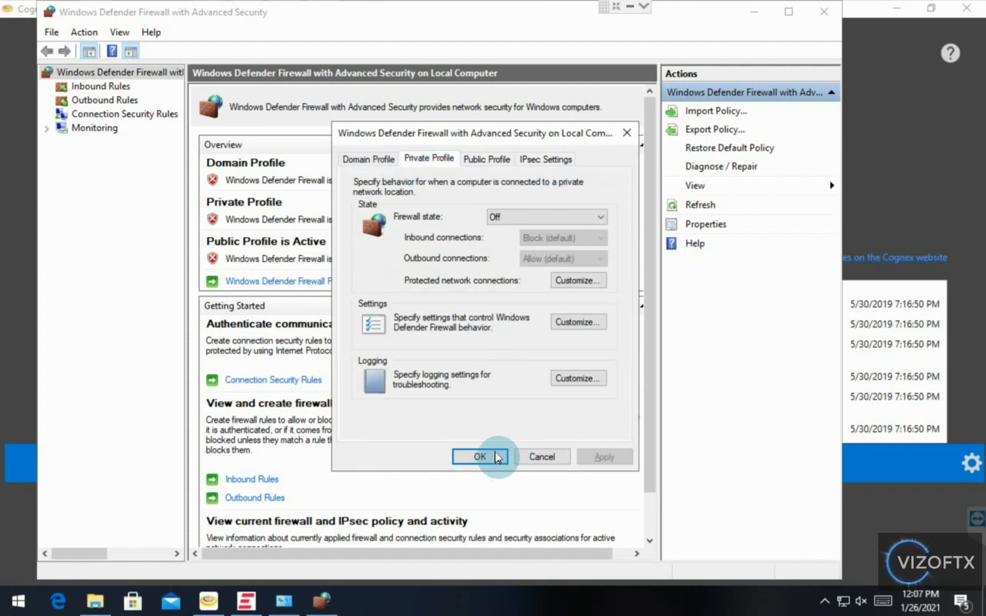
- Confirm the firewall properties and close both Windows Defender Firewall windows
click(480, 456)
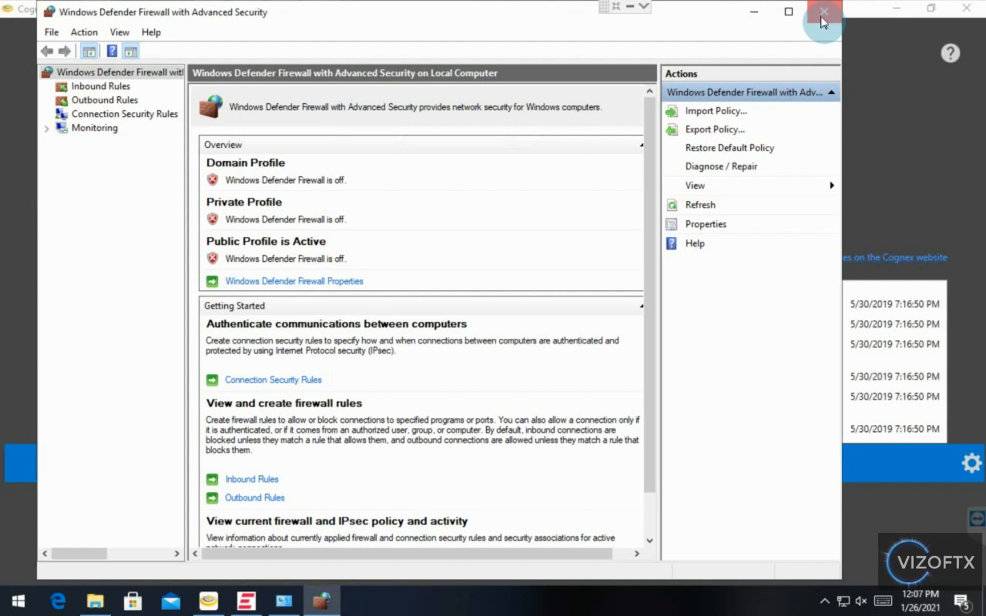
click(822, 14)
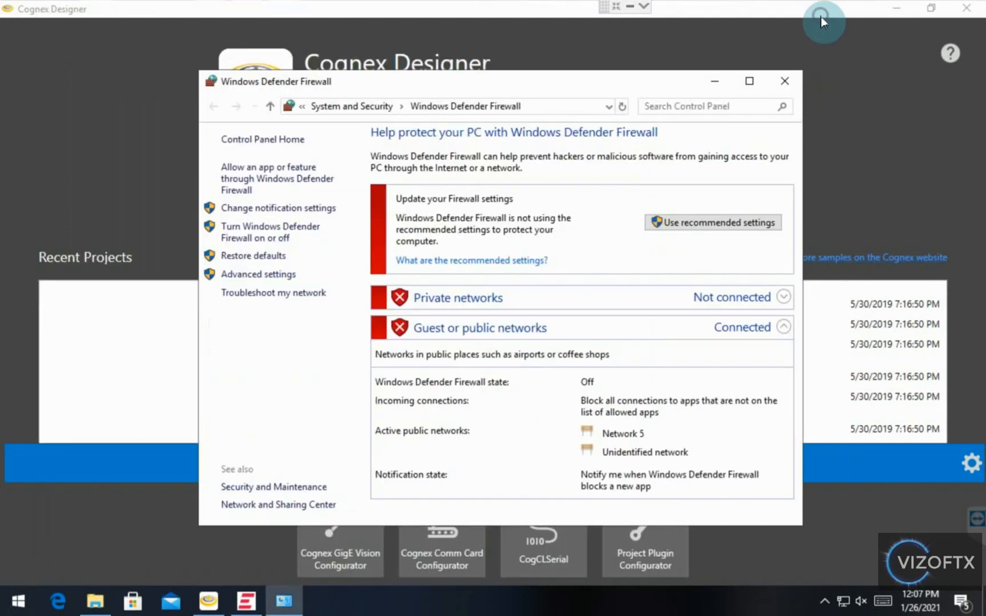
click(791, 80)
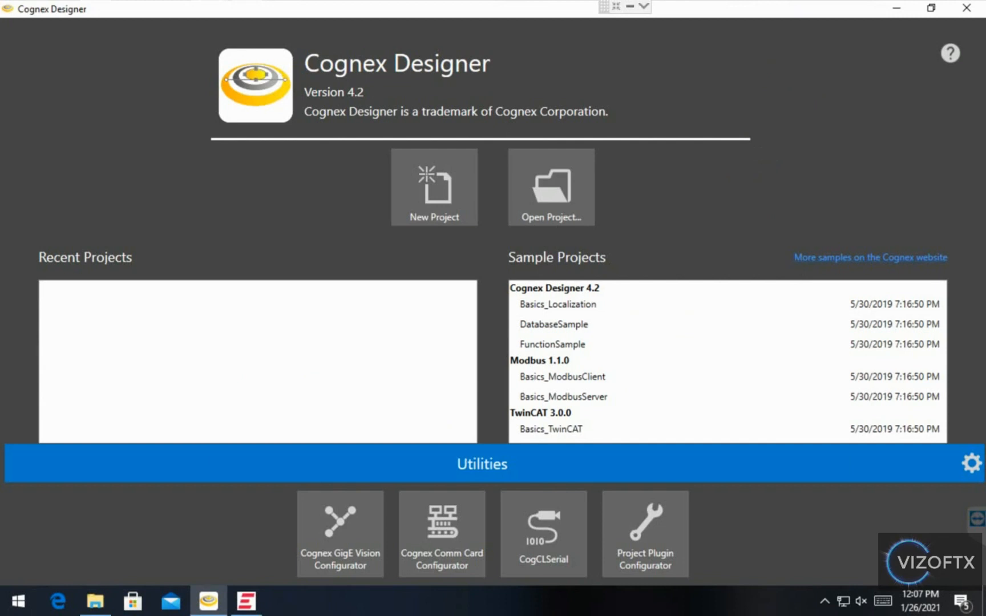
- Create a new Cognex Designer project named TestProjekt
click(454, 180)
drag(470, 216, 456, 284)
text(T)
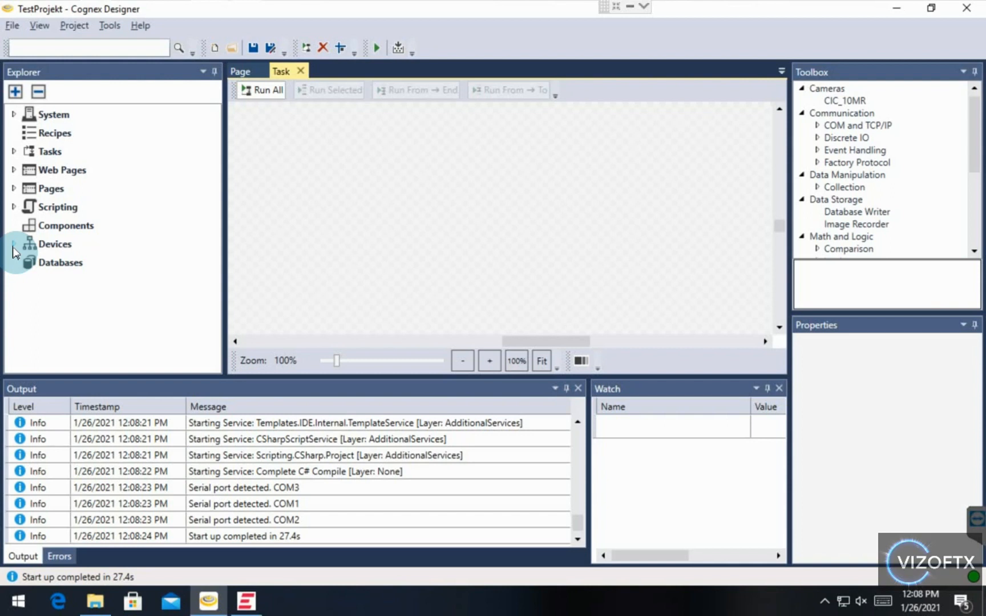
- Inspect the CIC_10MR camera among the project's devices and remove it from the project
click(14, 245)
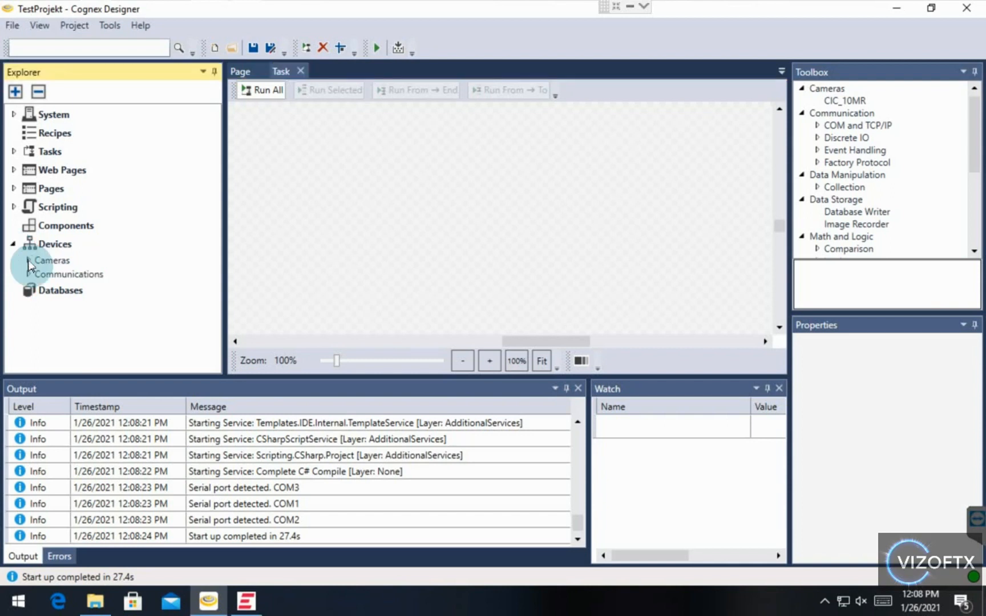
click(28, 260)
click(79, 277)
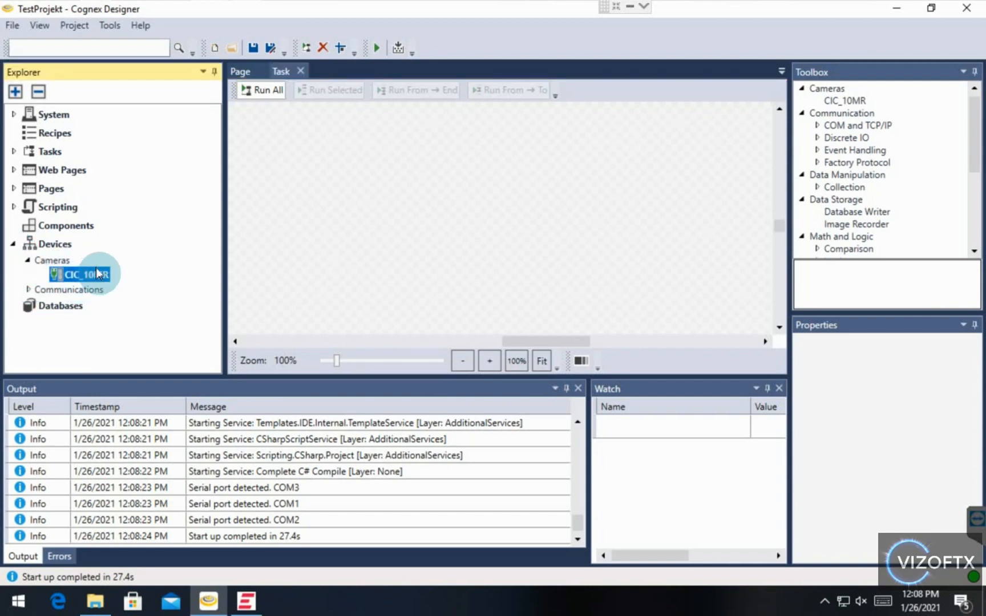
mouse_move(87, 278)
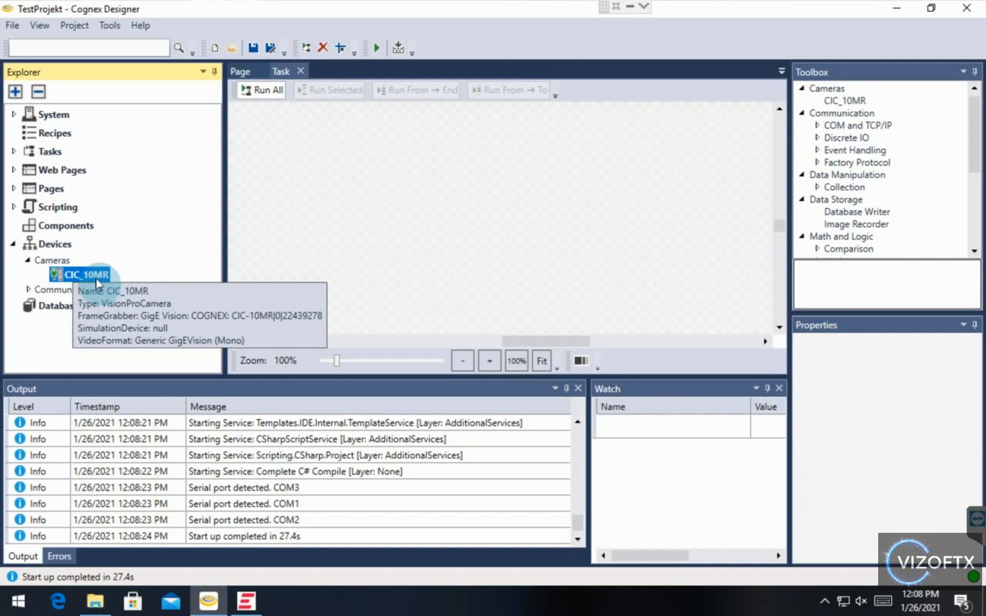
right_click(85, 280)
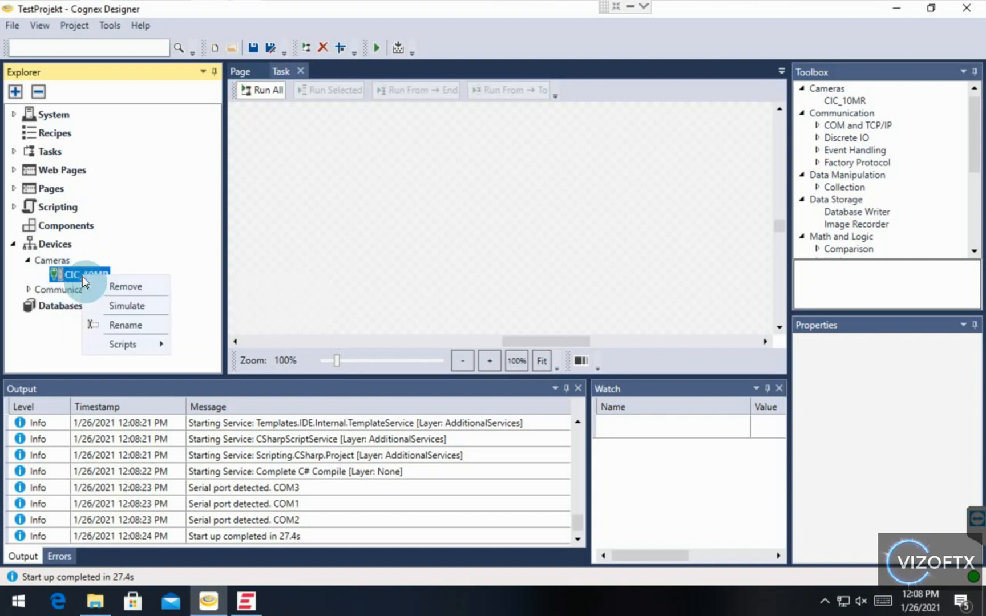
click(55, 274)
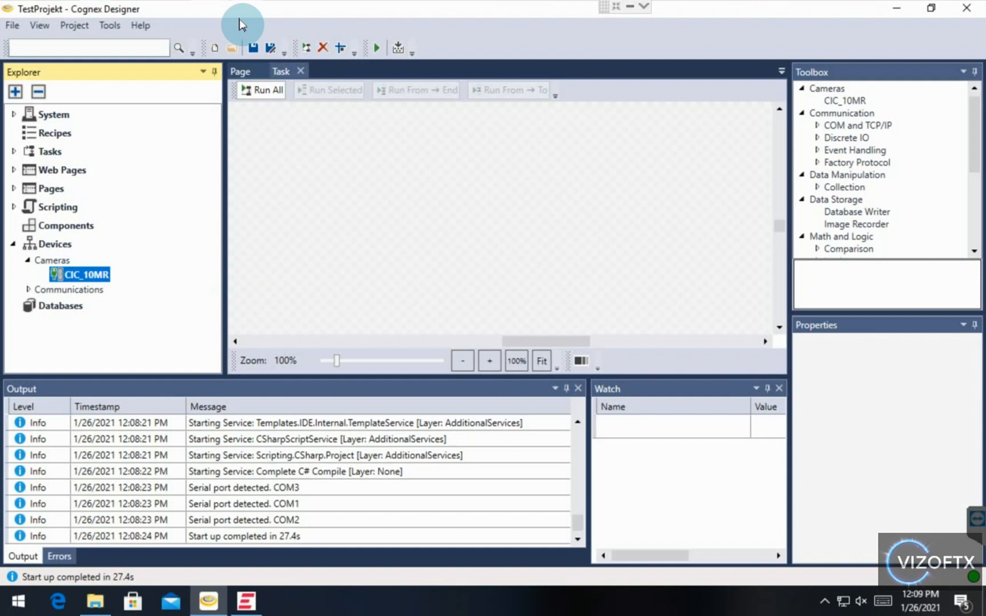
right_click(78, 275)
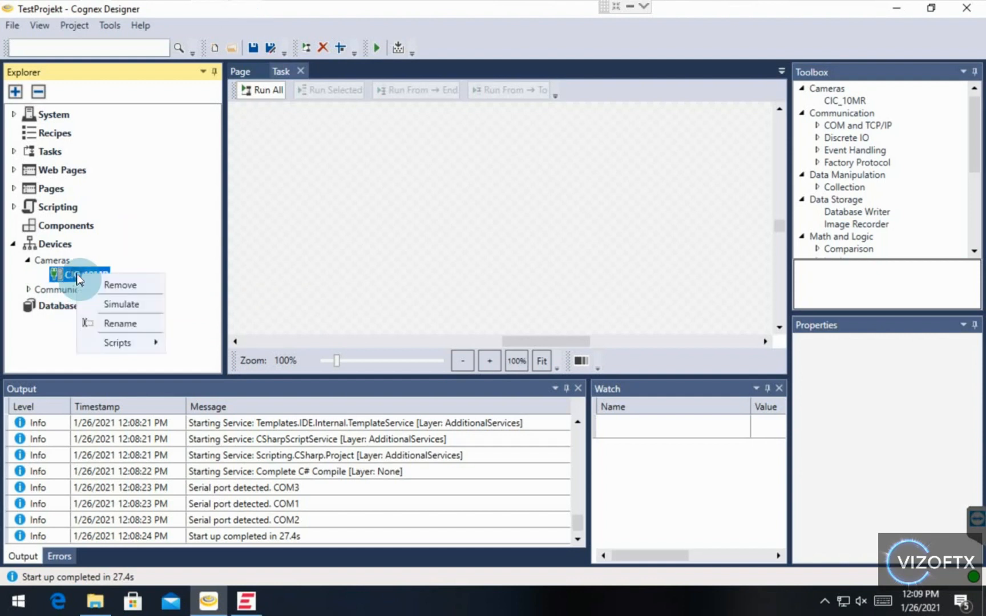
click(136, 291)
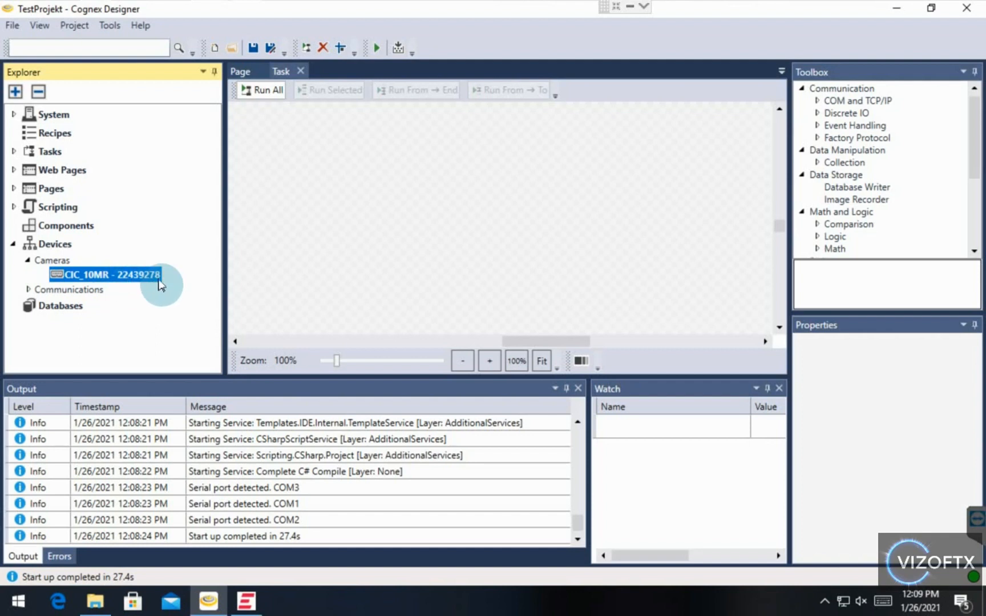
- Add the detected CIC_10MR camera to the project's devices under the name Cam1
right_click(107, 278)
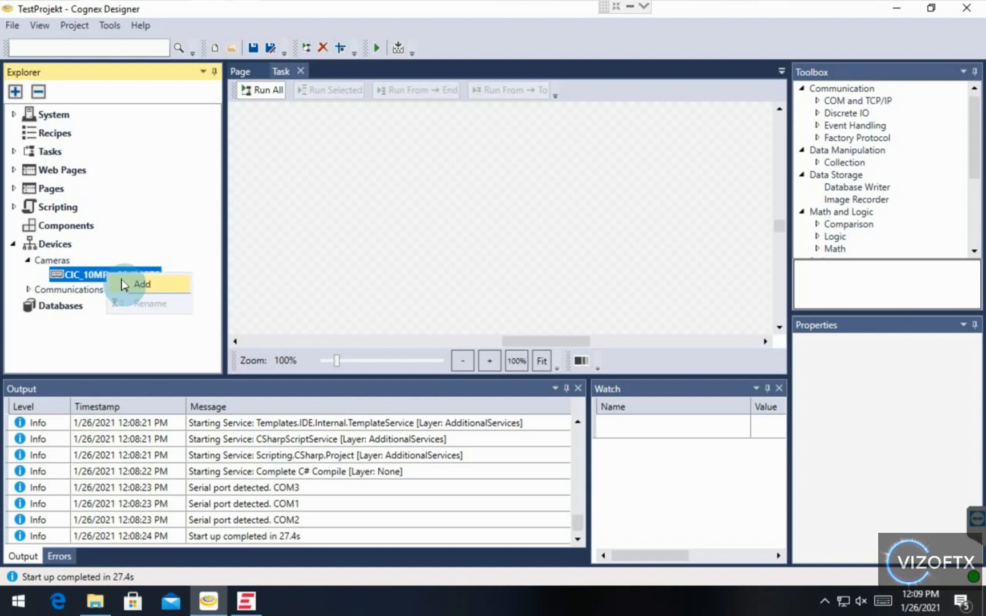
click(129, 282)
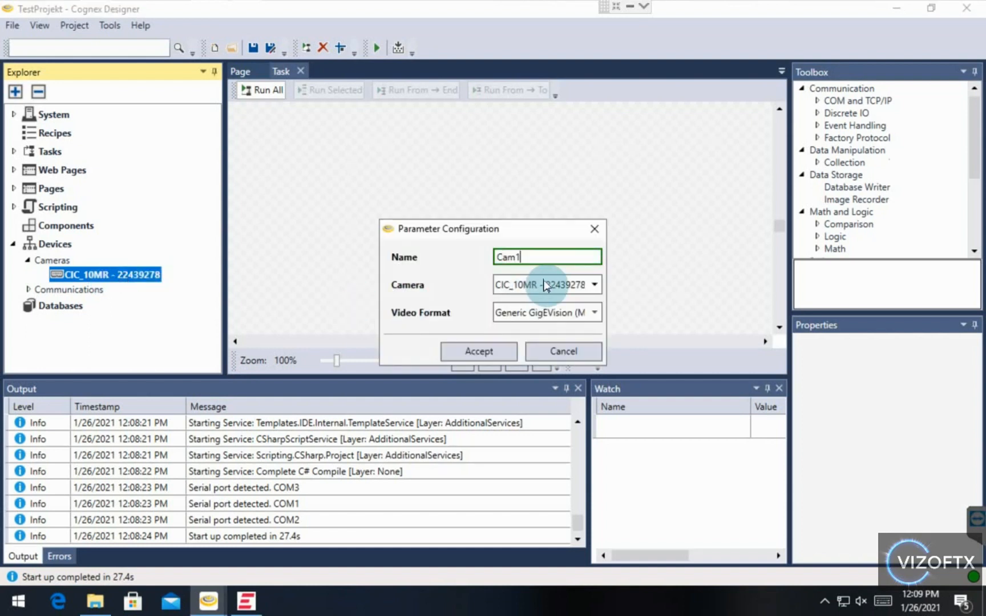
key(Return)
mouse_move(78, 280)
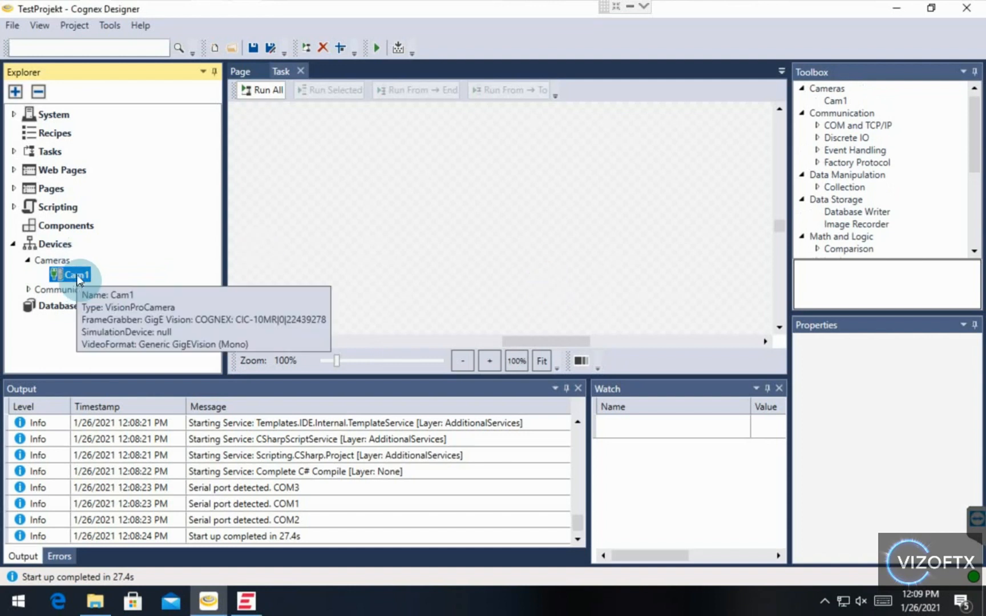
- Open the existing task and place a Cam1 image acquisition block on its canvas
click(14, 151)
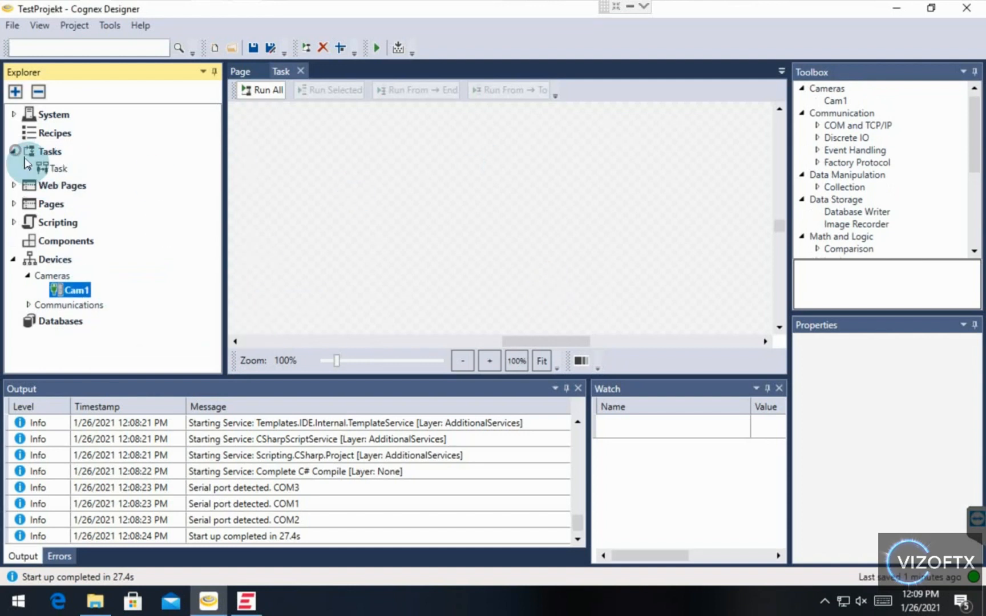
click(56, 168)
drag(837, 102, 352, 223)
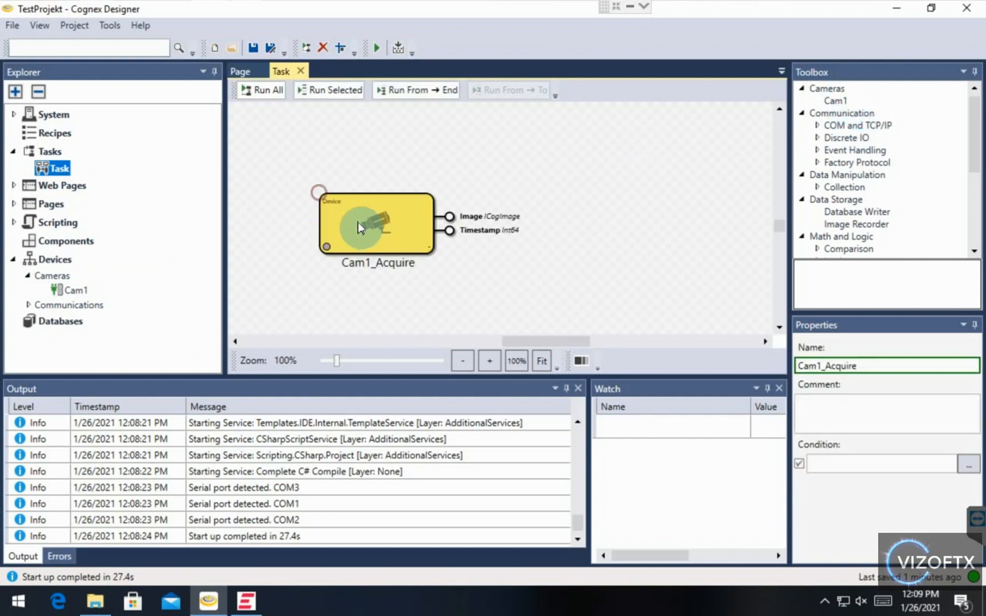
- Run the whole task to preview the Cam1_Acquire block's output image, and open the block's camera settings in a wider editor area
click(268, 90)
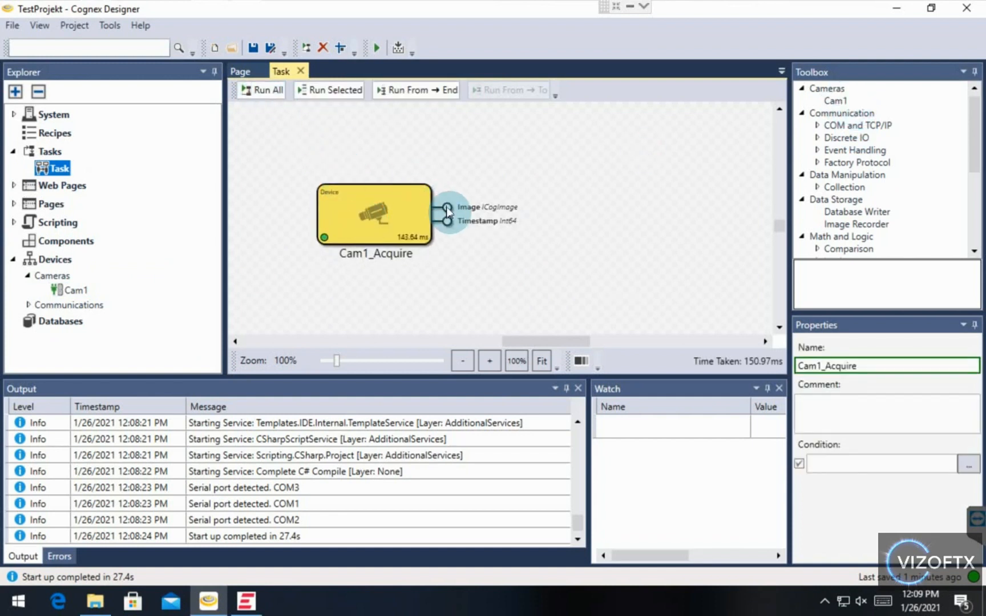
mouse_move(449, 211)
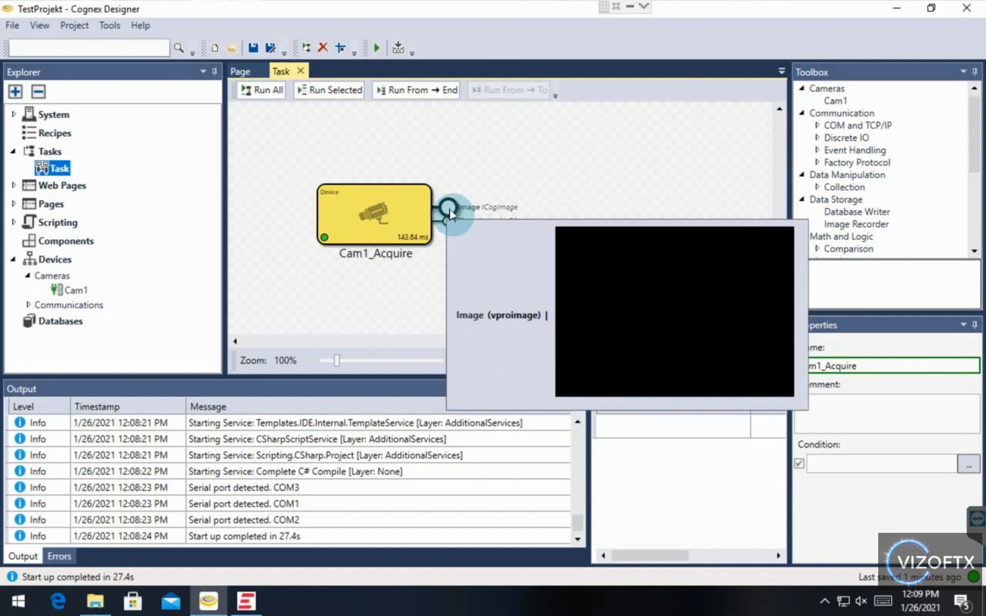
double_click(418, 211)
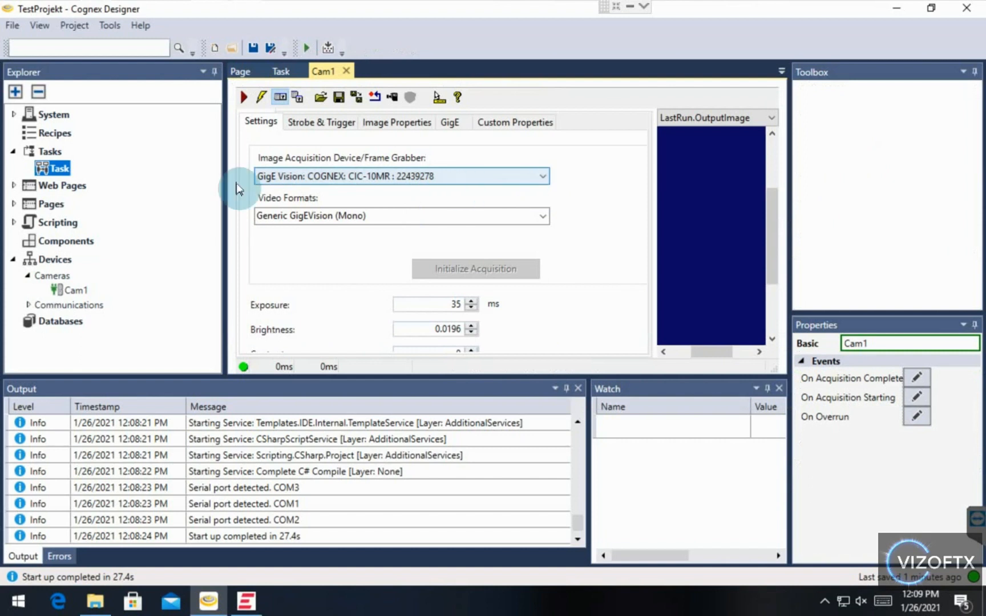
drag(225, 182, 165, 183)
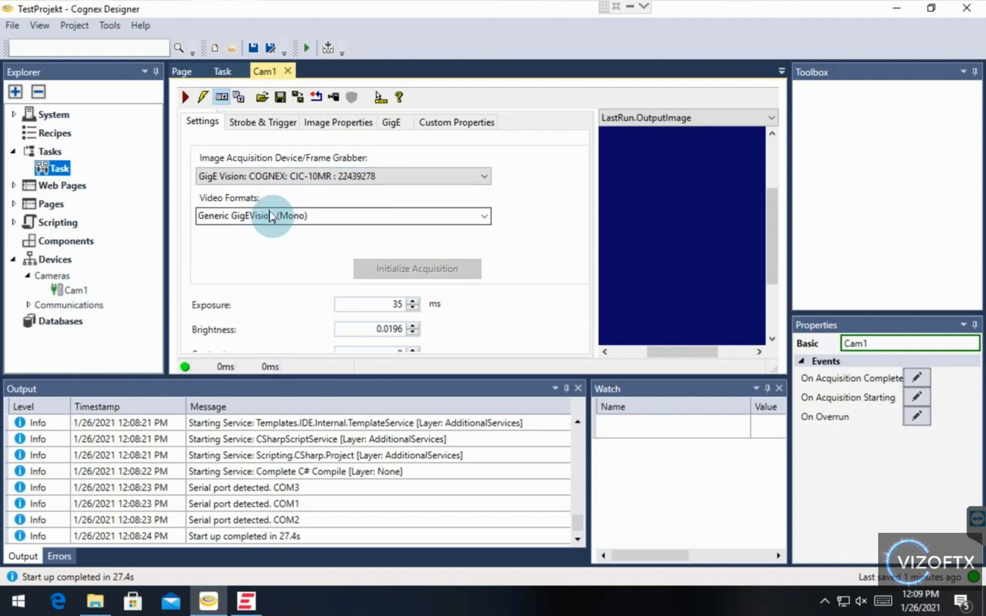
- Check the serial number of the camera on Ethernet 2 in the Cognex GigE Vision Configuration Tool and return to Cognex Designer
click(247, 601)
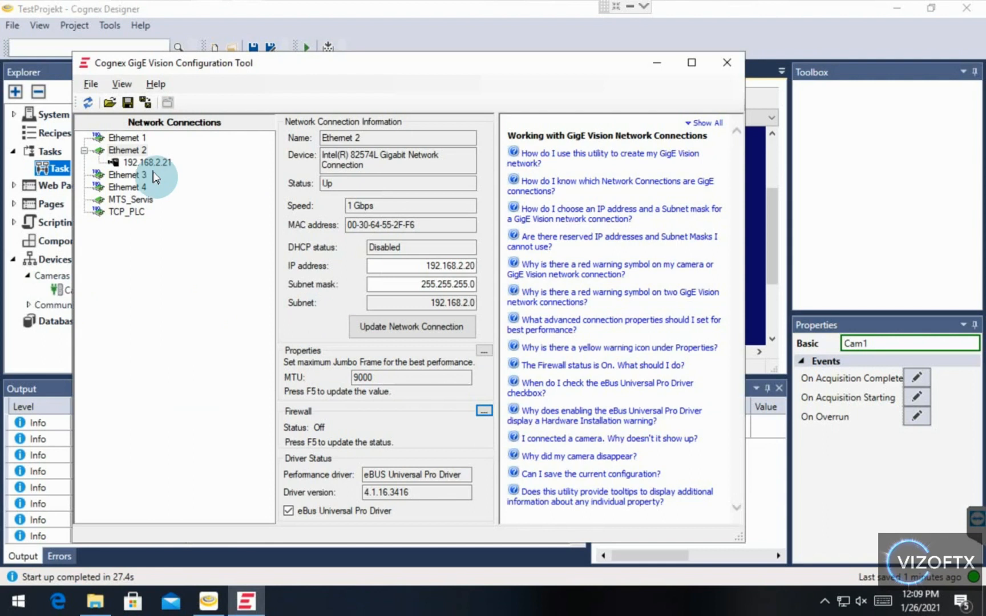
mouse_move(150, 170)
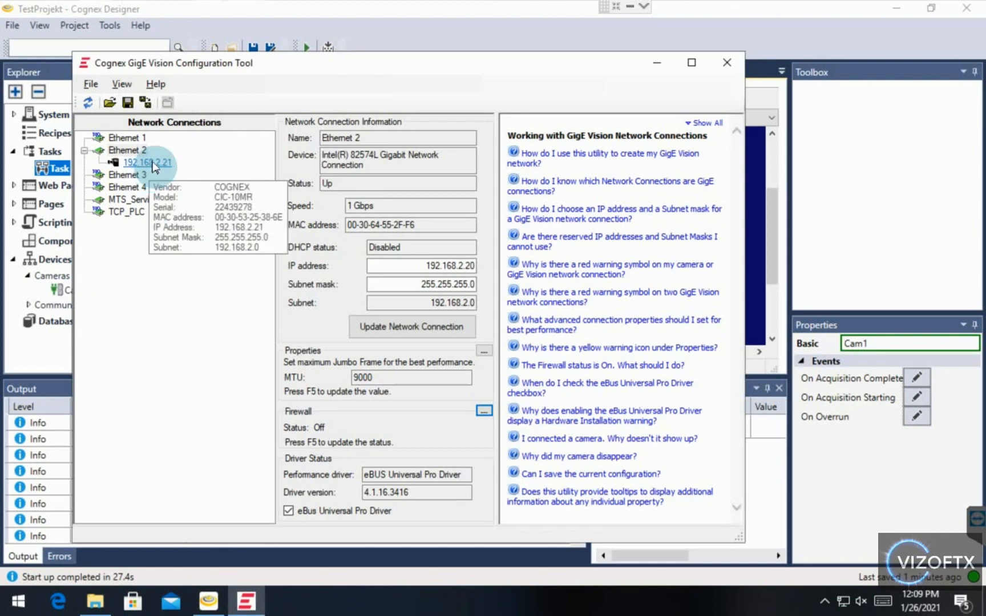
click(148, 162)
double_click(411, 178)
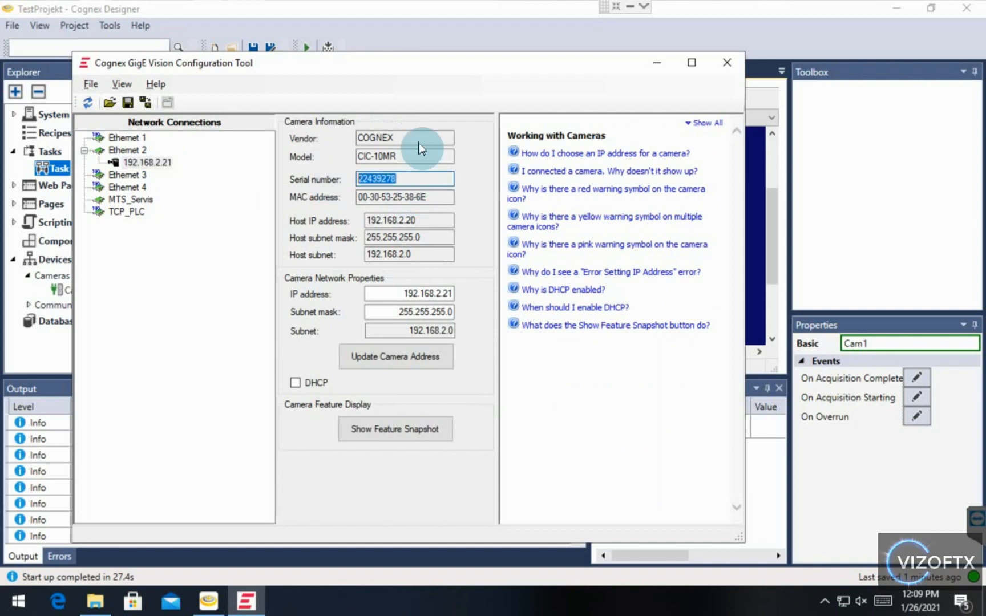
click(469, 40)
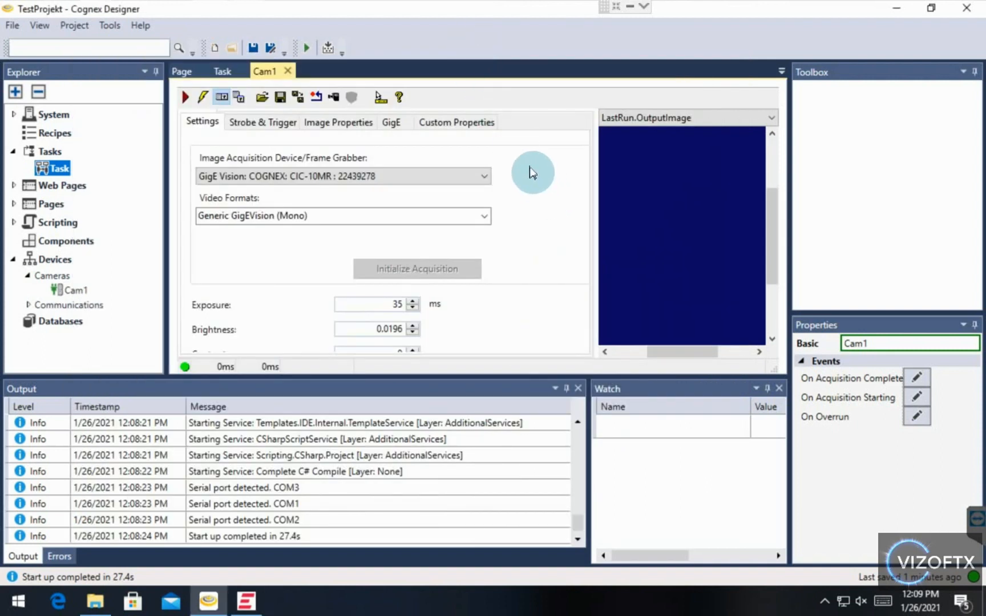
- Show Cam1's GigE settings and enlarge the editor area down to the image transfer parameters
click(467, 126)
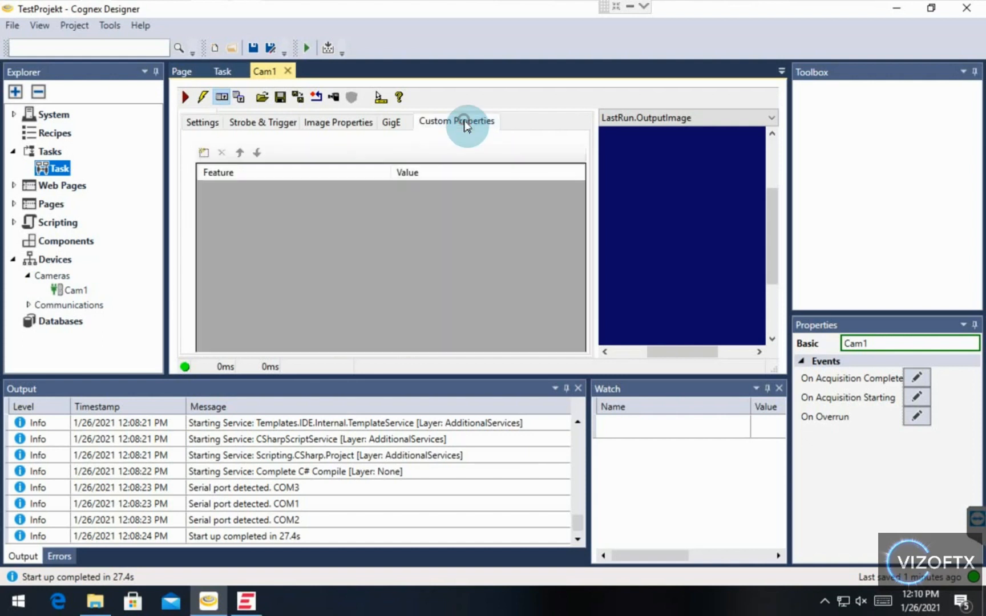
click(393, 126)
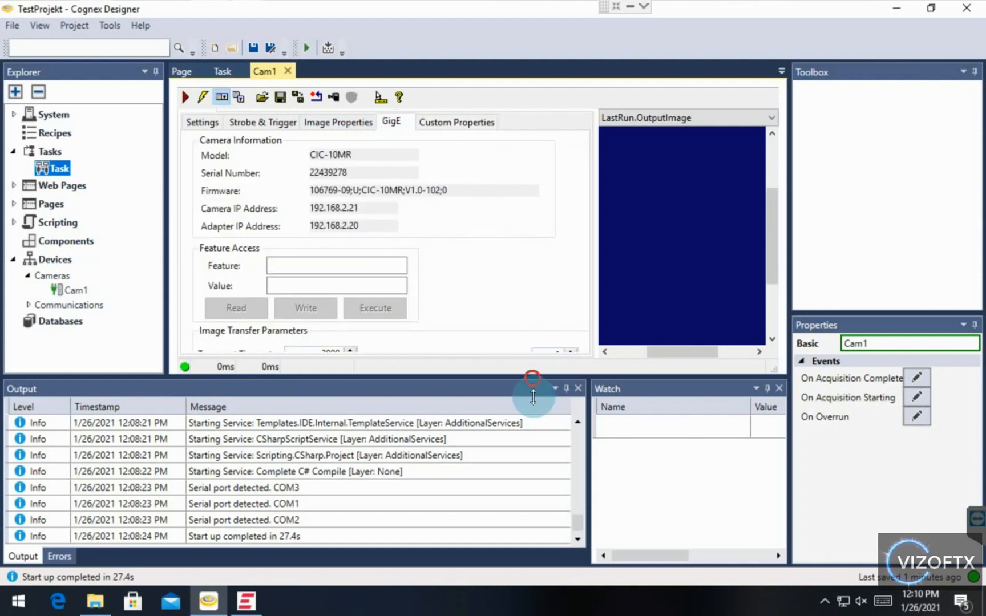
drag(533, 397, 532, 479)
- Set Cam1's latency level to 0 in the image transfer parameters and acquire test images
click(540, 357)
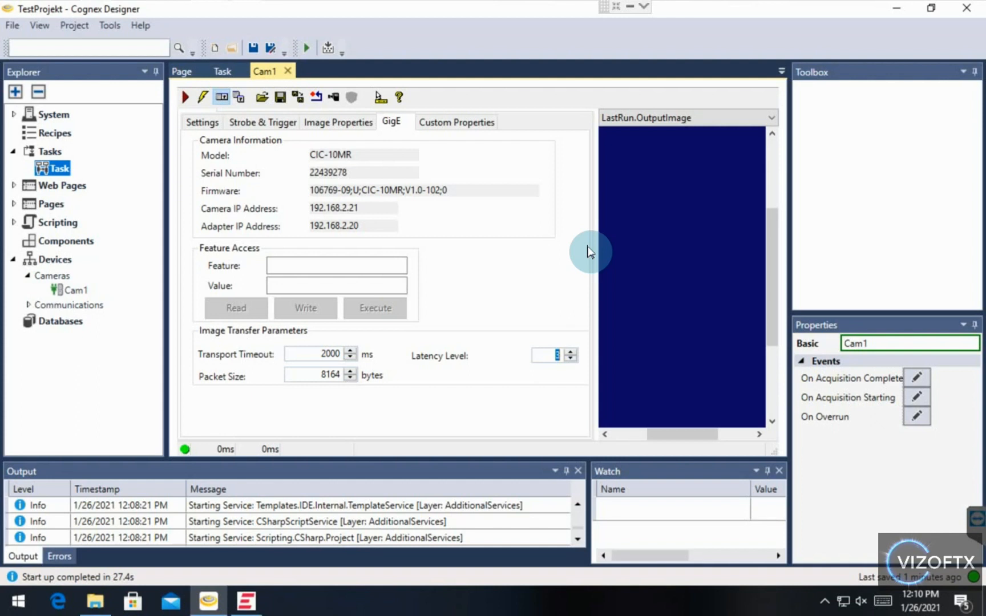
text(0)
double_click(556, 355)
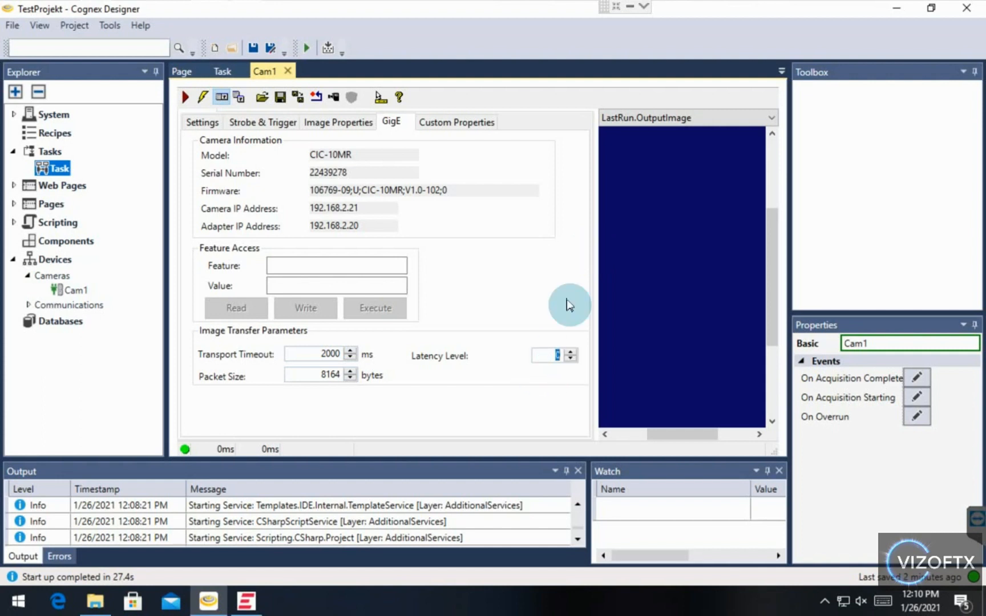
click(184, 108)
click(184, 108)
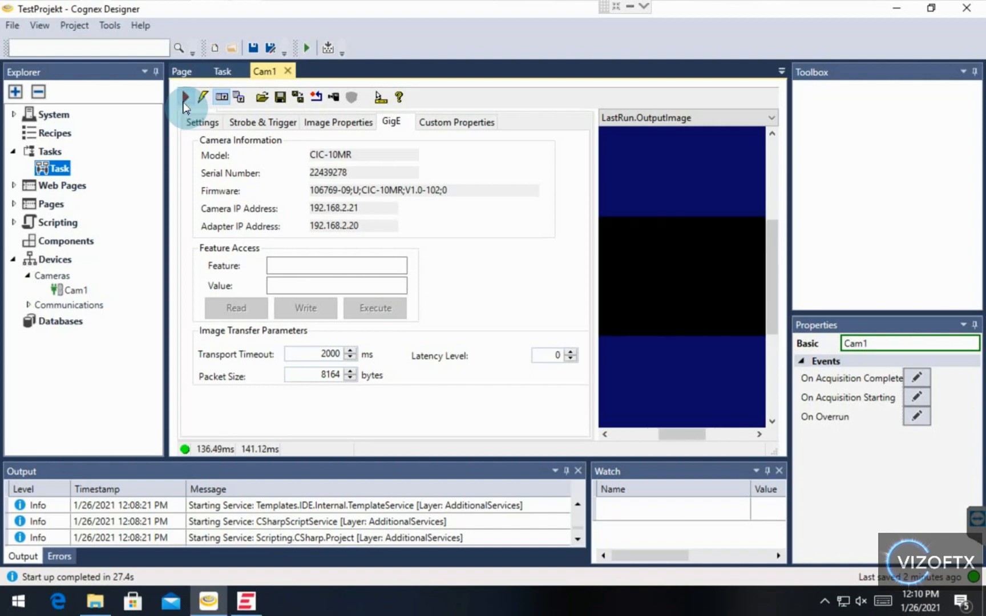
- Set Cam1's latency level to 1 in the image transfer parameters
drag(546, 354, 563, 354)
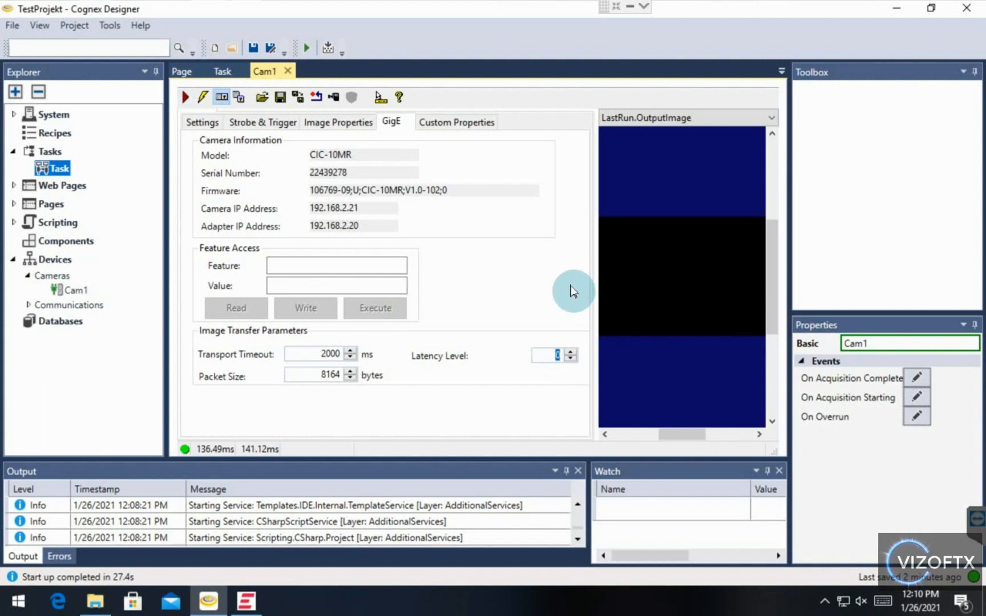
text(1)
key(BackSpace)
text(2)
drag(550, 357, 572, 357)
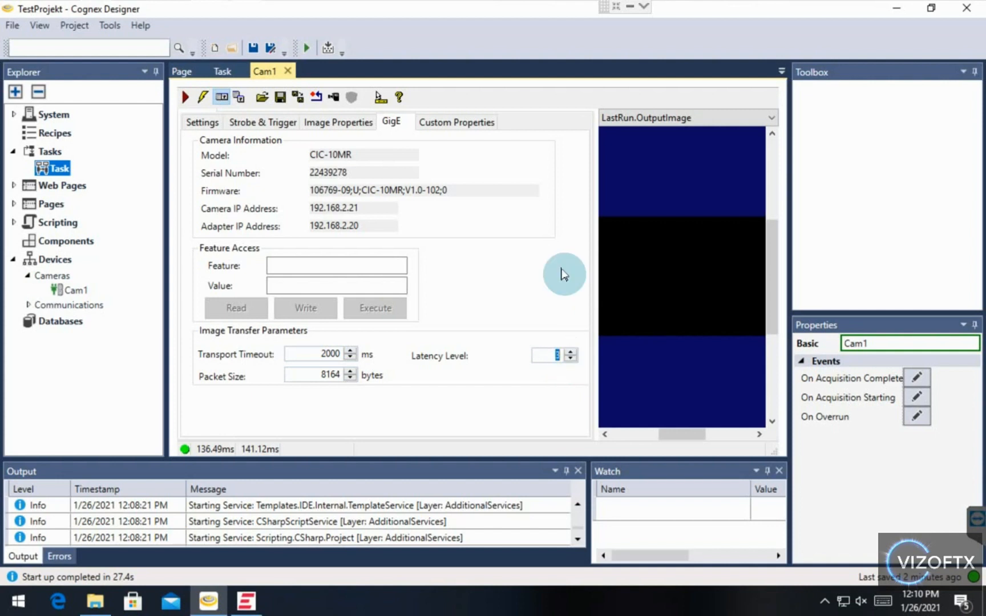
text(1)
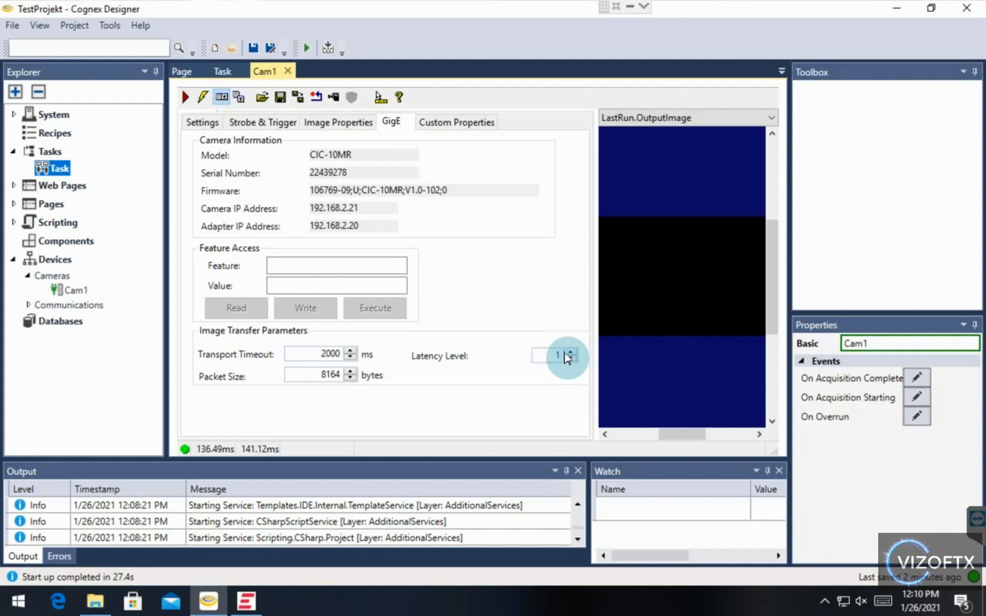
- Acquire a series of single test images with Cam1 to check the acquisition time at the new latency level
click(183, 98)
click(183, 98)
click(183, 98)
click(184, 98)
click(183, 98)
click(184, 99)
click(183, 98)
click(183, 98)
click(184, 98)
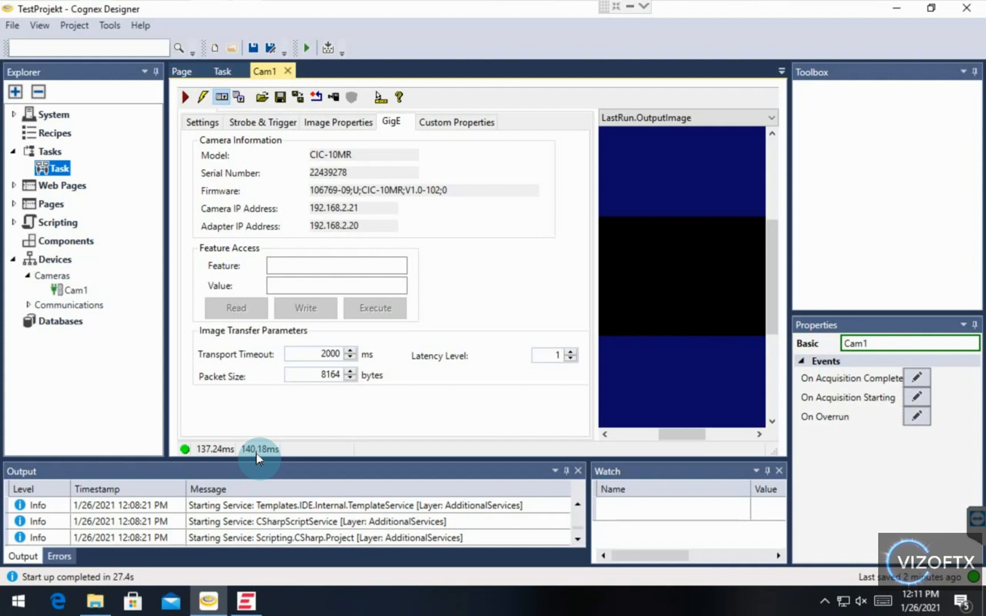
- View Cam1's live image in an enlarged Live Display window and close it
click(335, 99)
drag(121, 44, 220, 60)
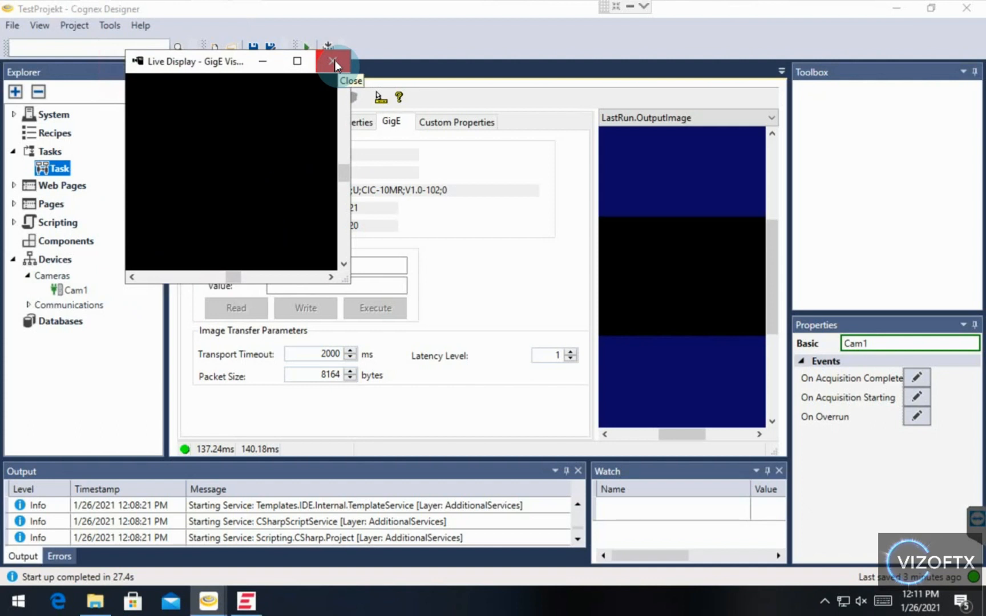
drag(345, 278, 704, 377)
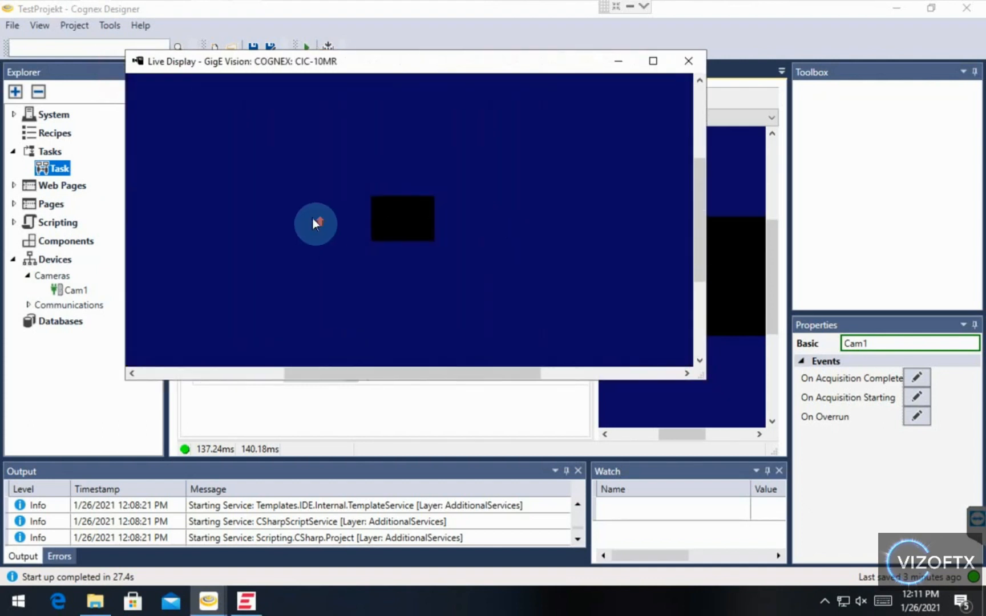
click(687, 60)
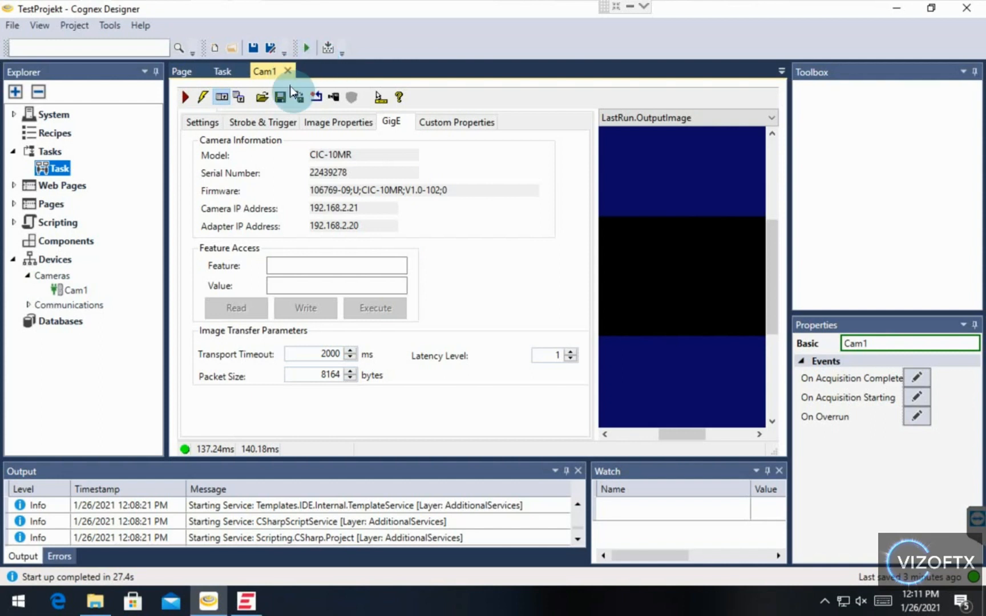
- Open Cam1's list of custom camera properties
click(198, 100)
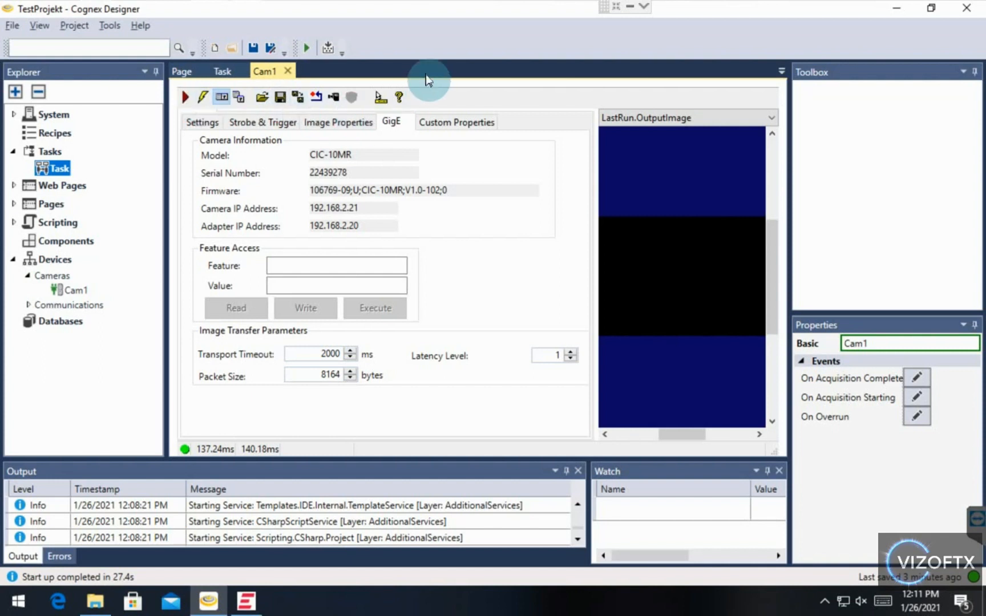
click(457, 122)
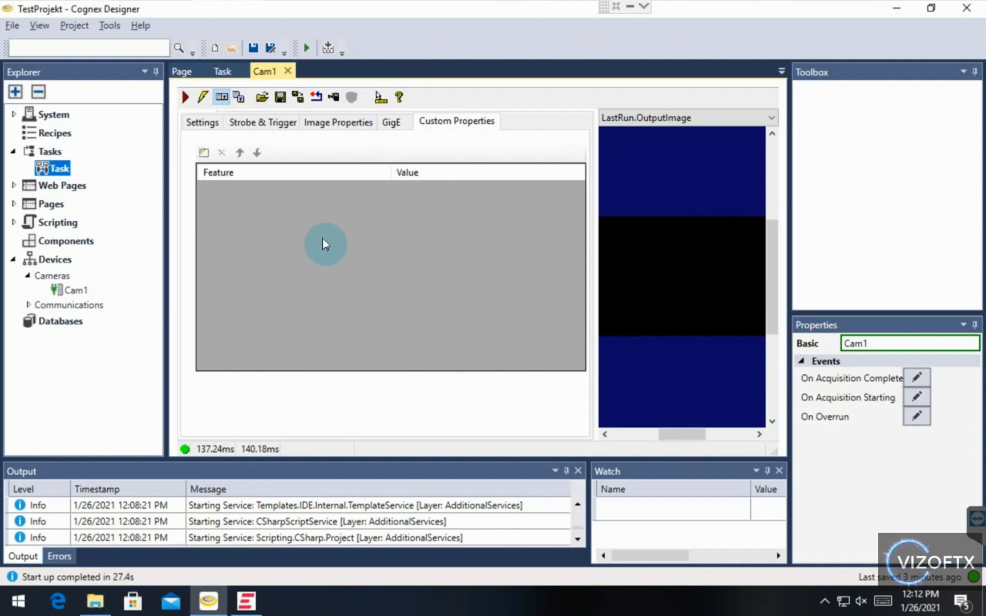